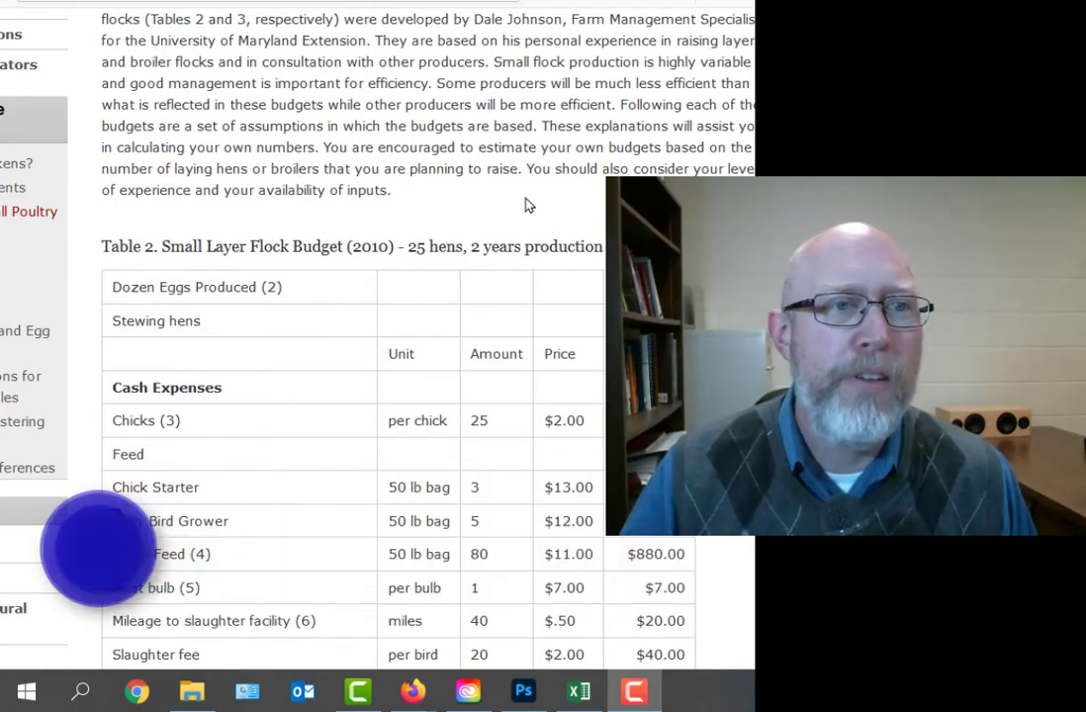
scroll(501, 228, "up", 4)
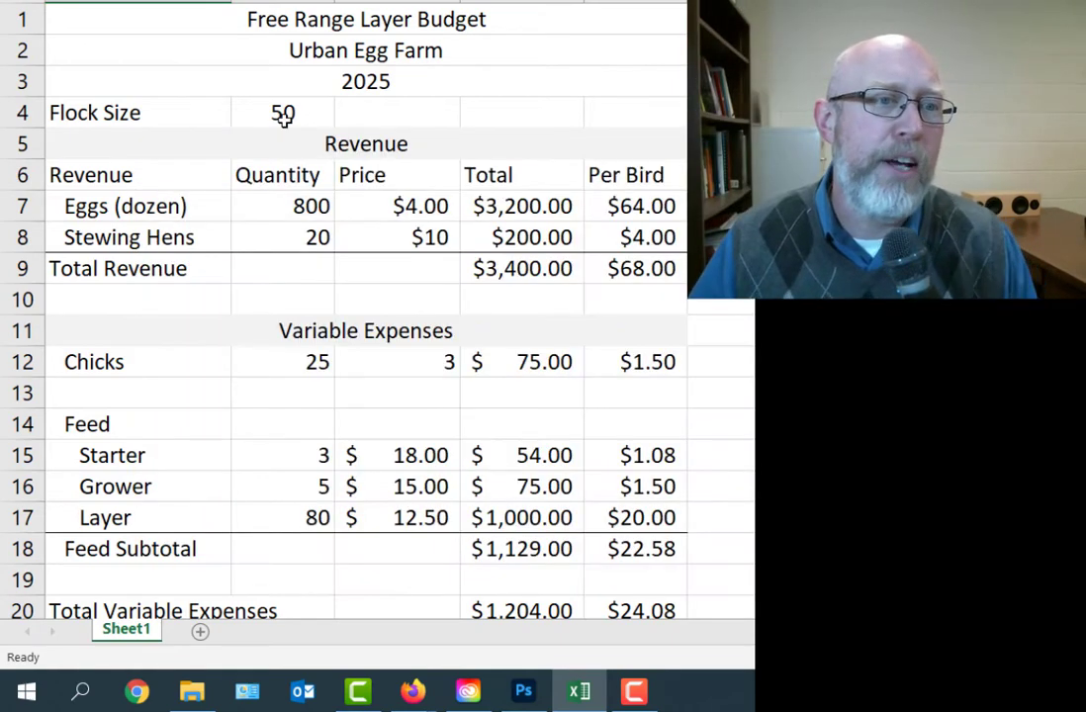
Step: Examine the flock size and the Eggs revenue row, inspecting the formula behind its per-bird value without changing it
left_click(284, 116)
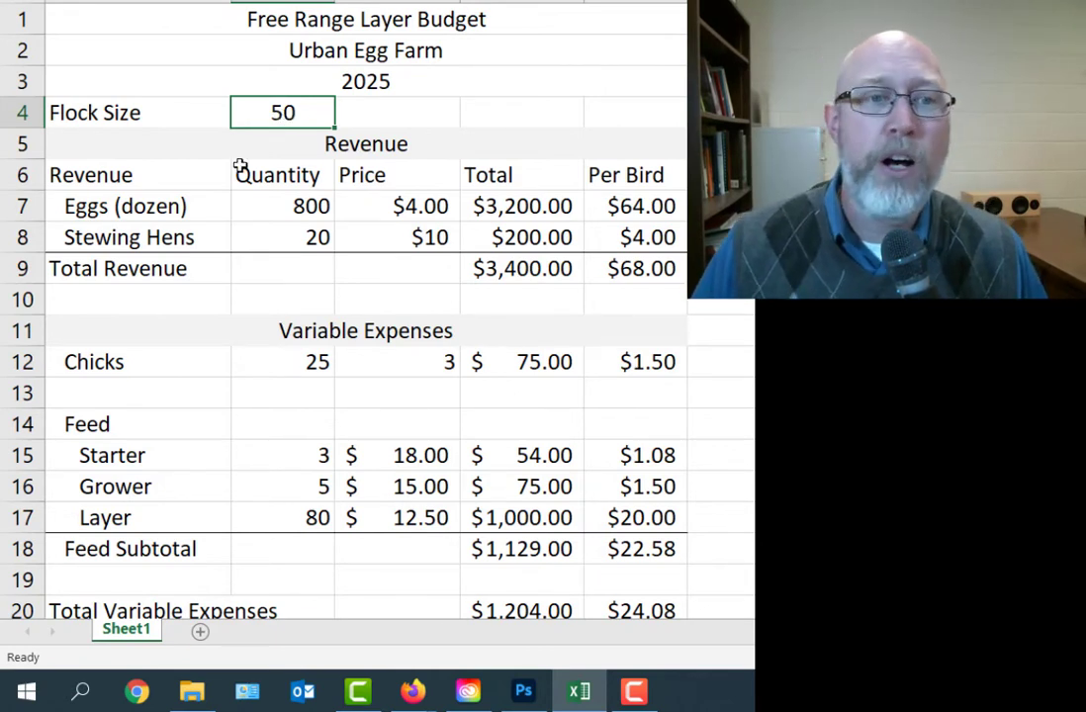
left_click(179, 149)
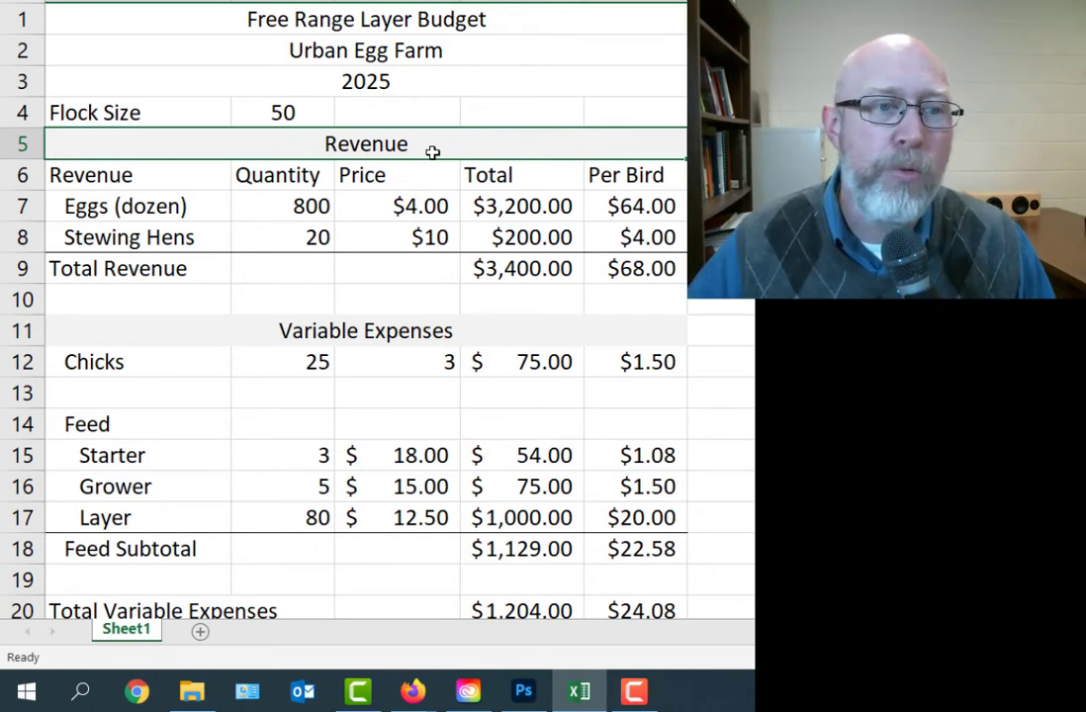
left_click(284, 209)
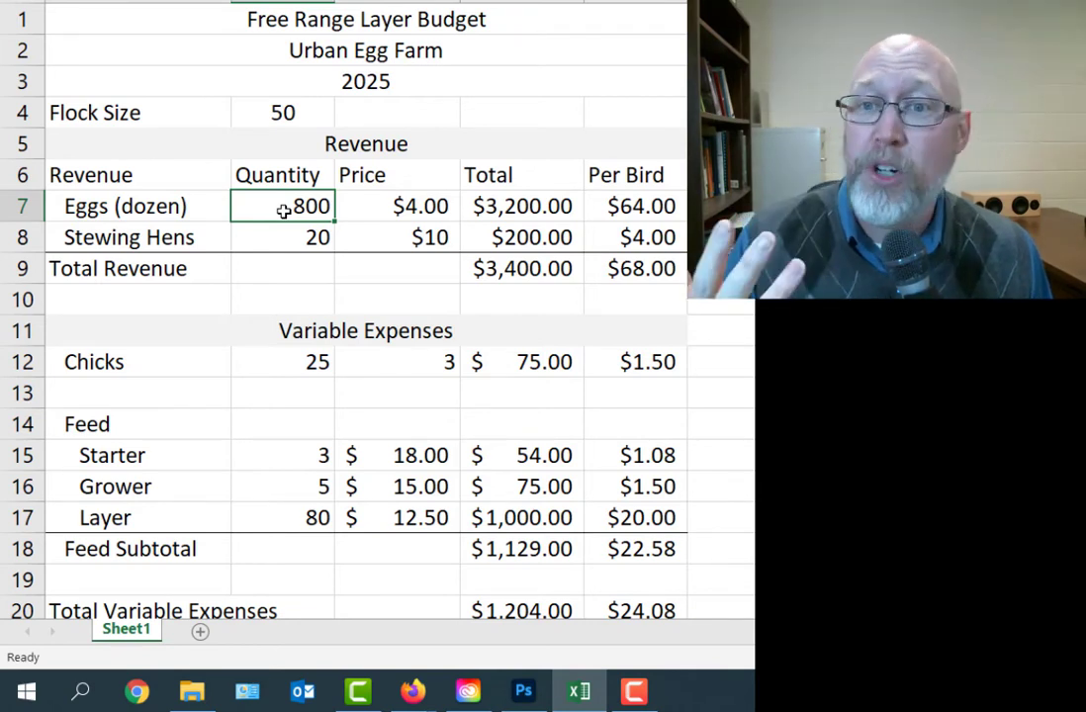
left_click(436, 206)
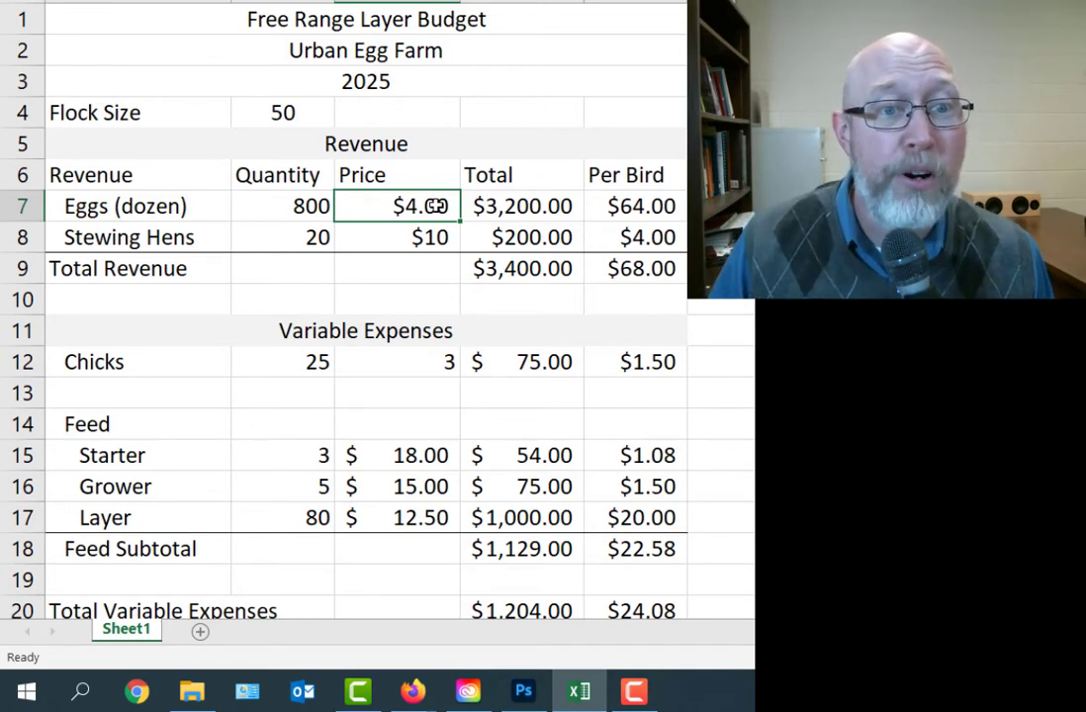
key("Right")
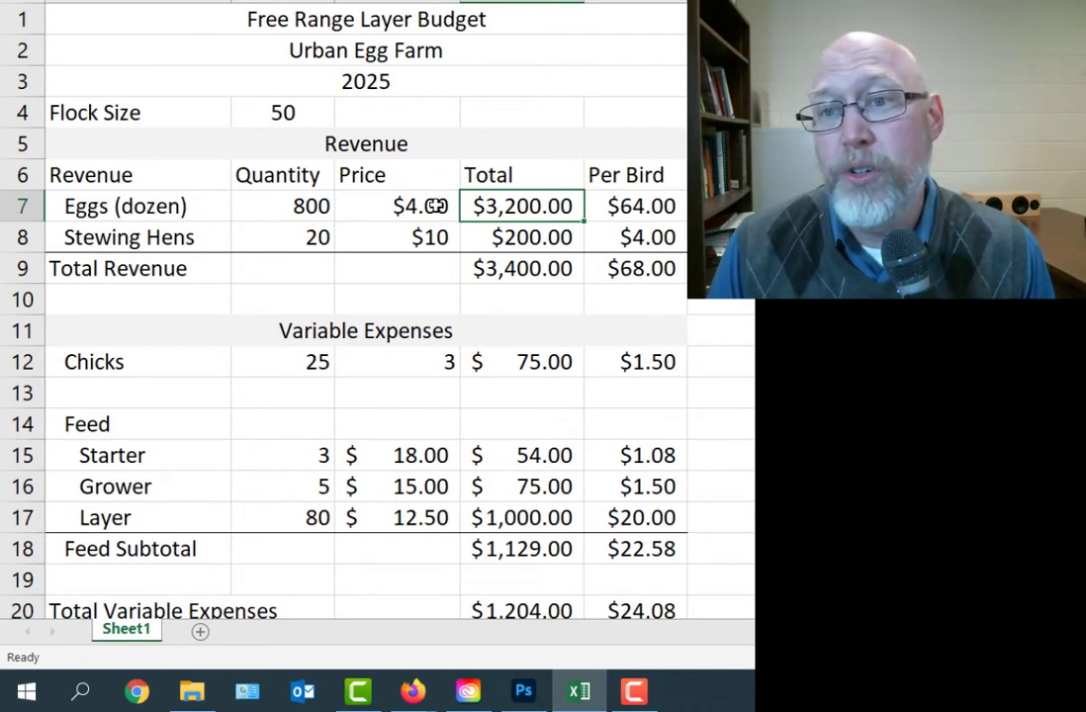
key("Right")
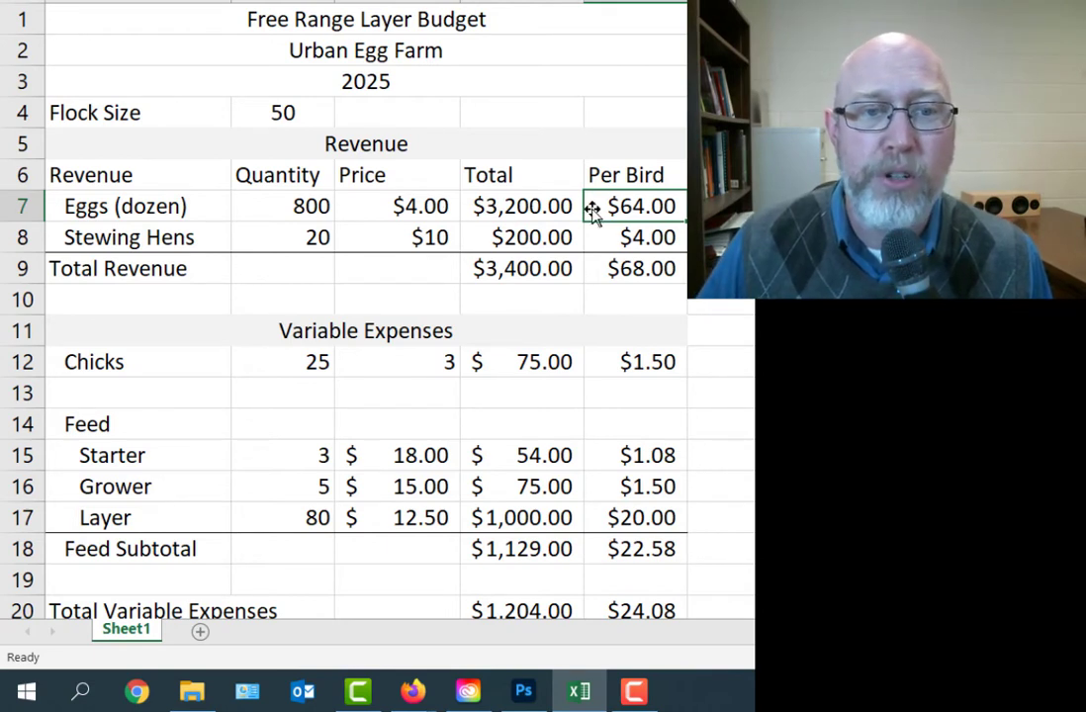
double_click(623, 205)
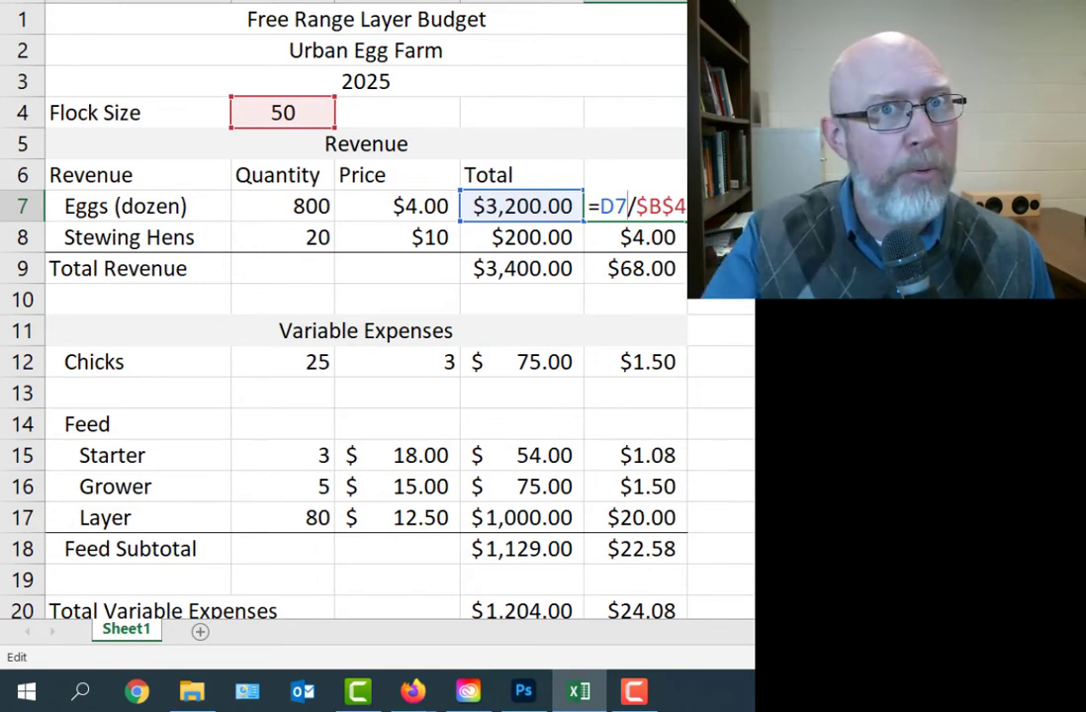
key("ctrl+Return")
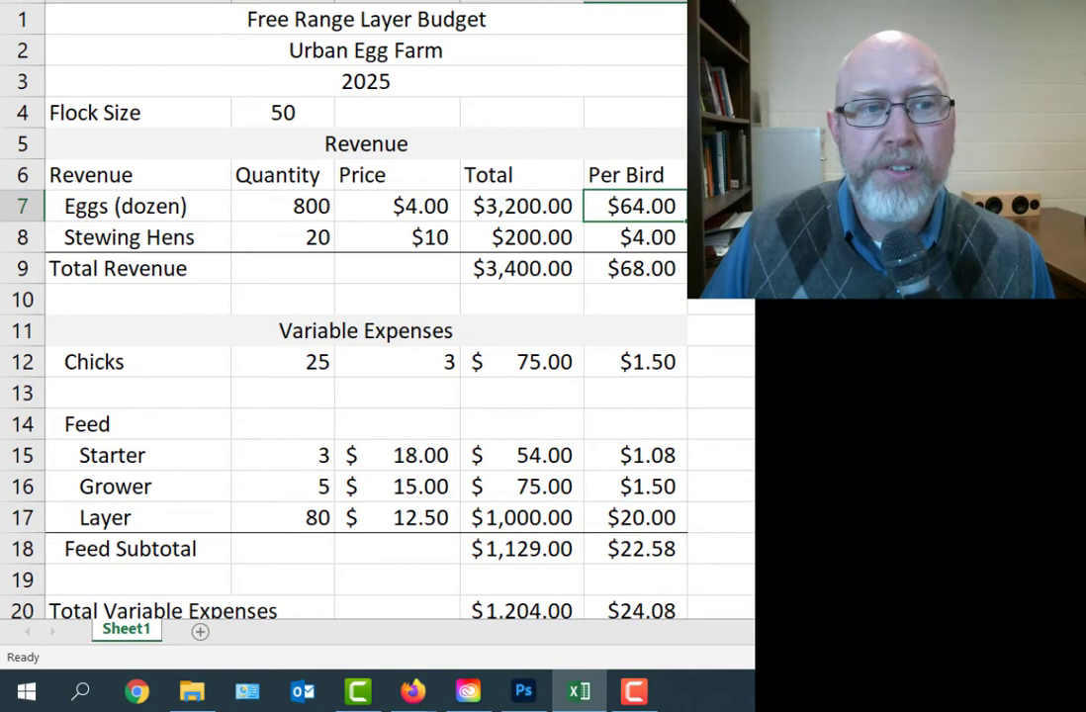
Step: Examine the Stewing Hens quantity and price, along with the per-bird figure for Total Revenue
left_click(292, 235)
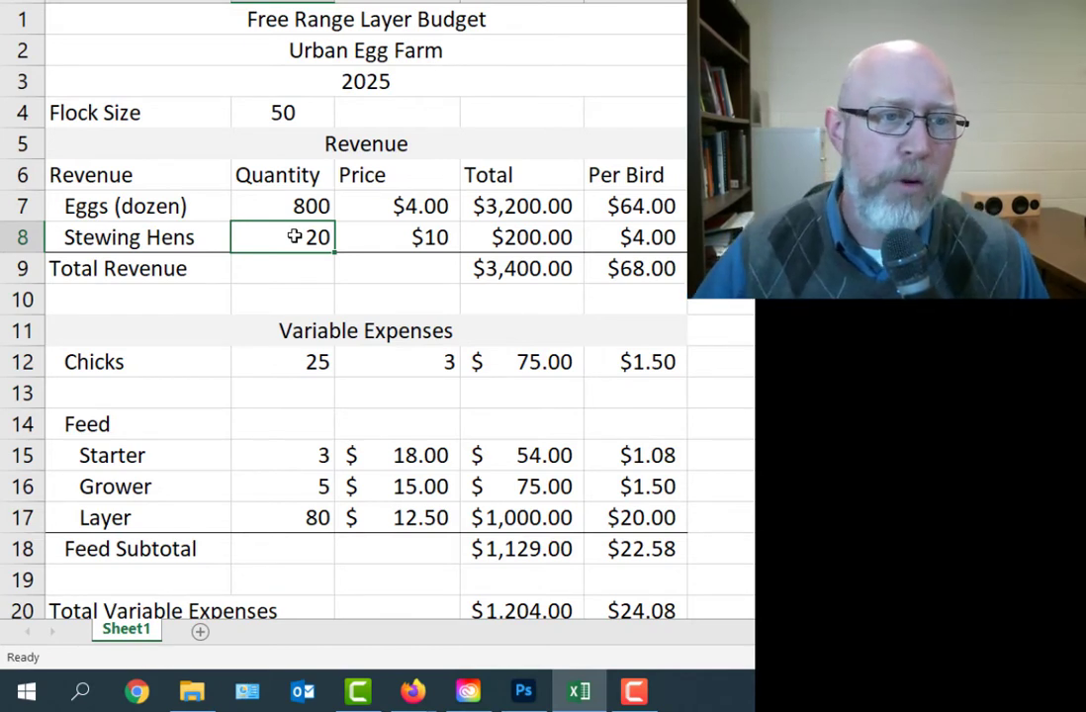
left_click(418, 239)
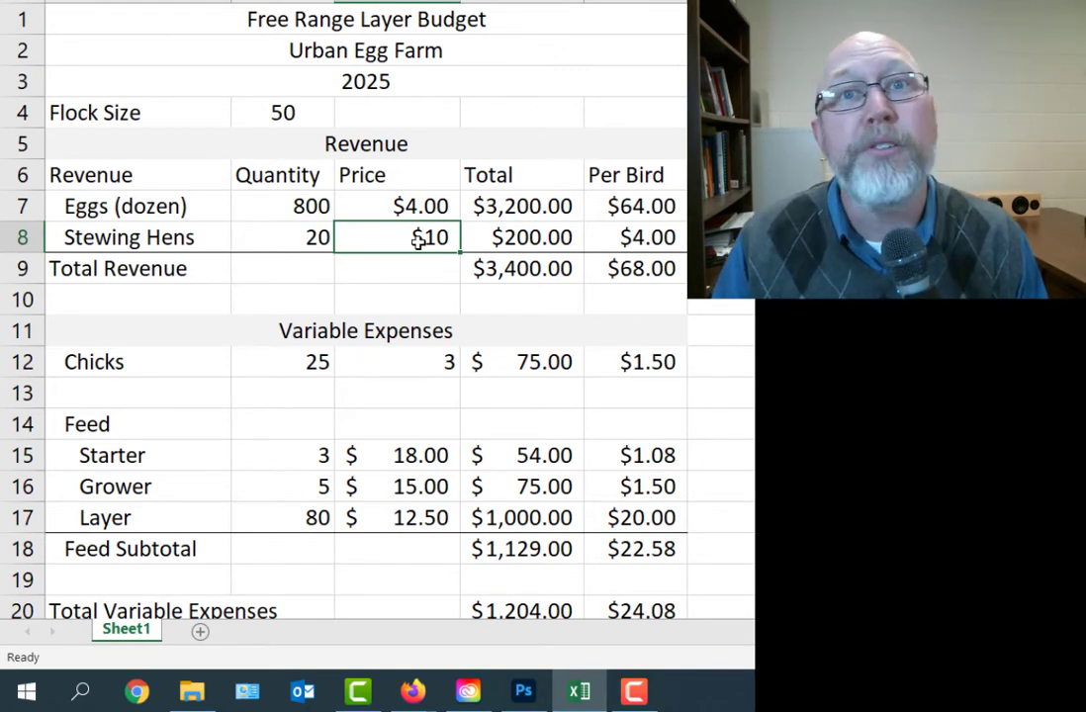
left_click(622, 268)
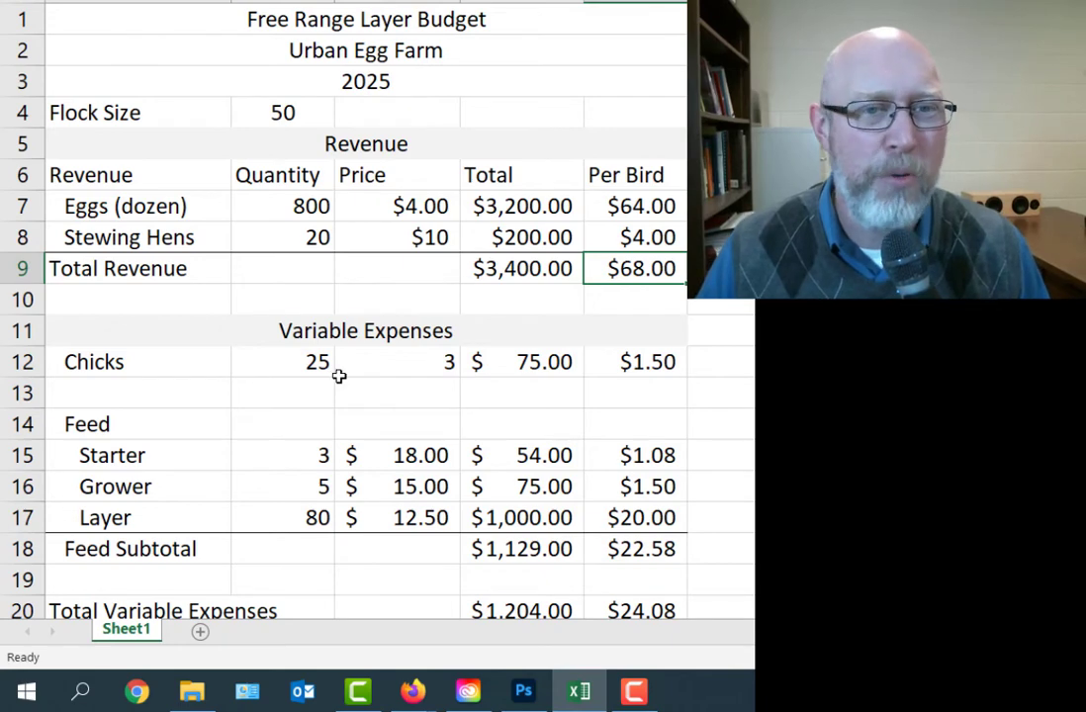
Step: Examine the Chicks row under Variable Expenses, including its price, total and per-bird cost
scroll(331, 377, "down", 3)
scroll(346, 374, "down", 1)
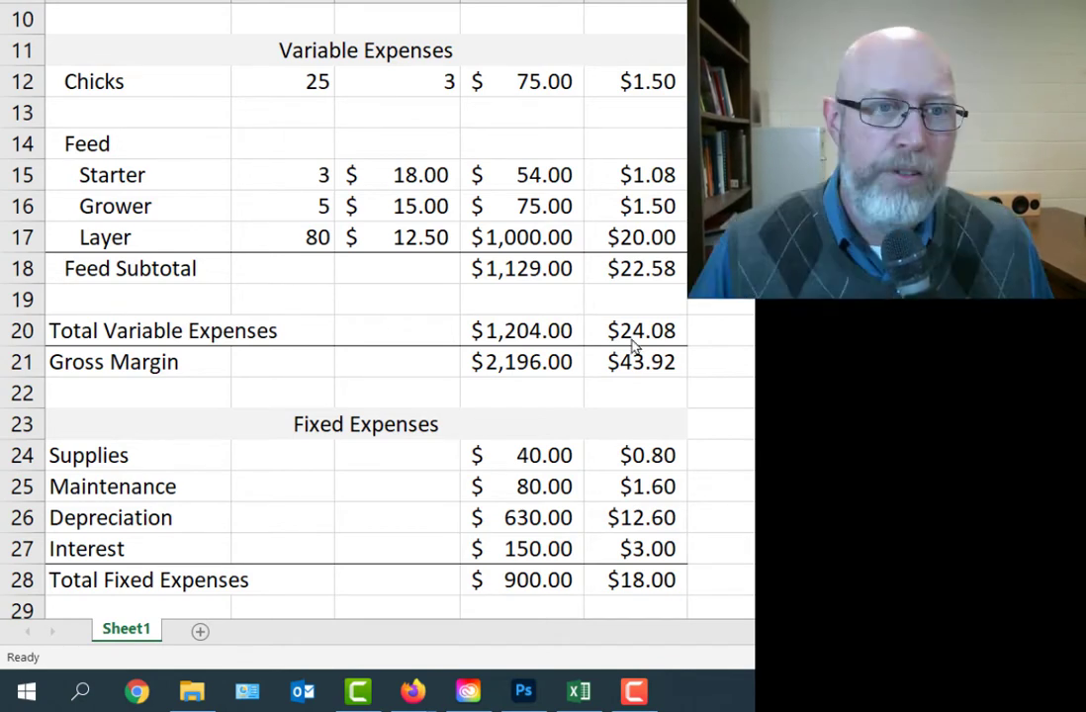
left_click(406, 89)
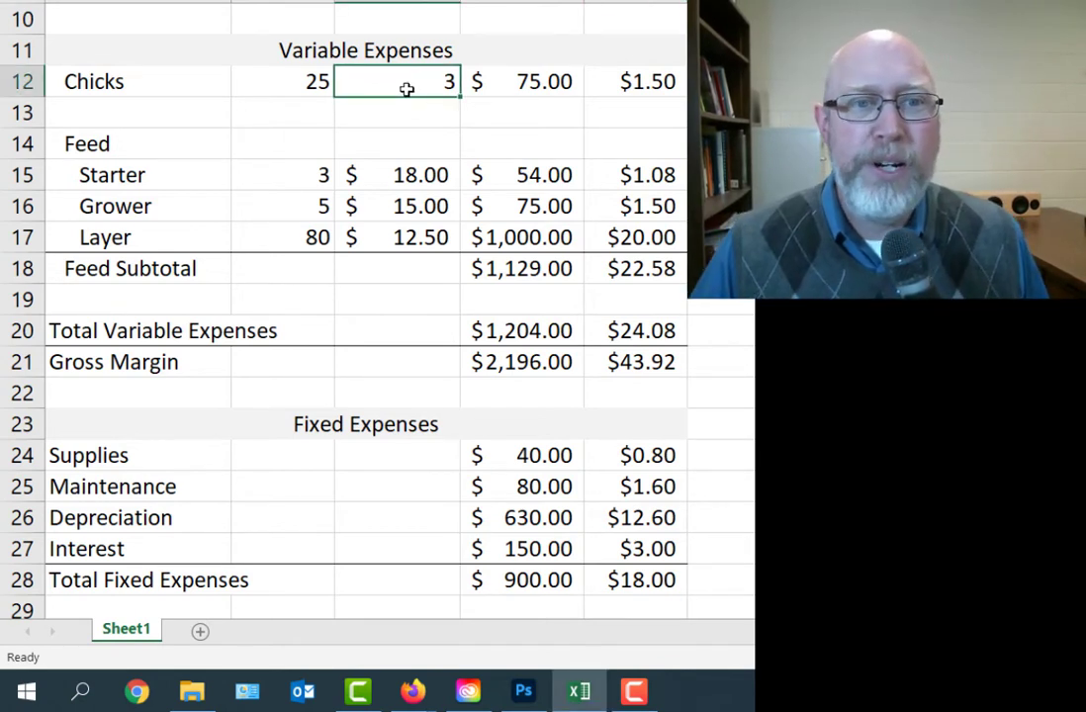
left_click(532, 82)
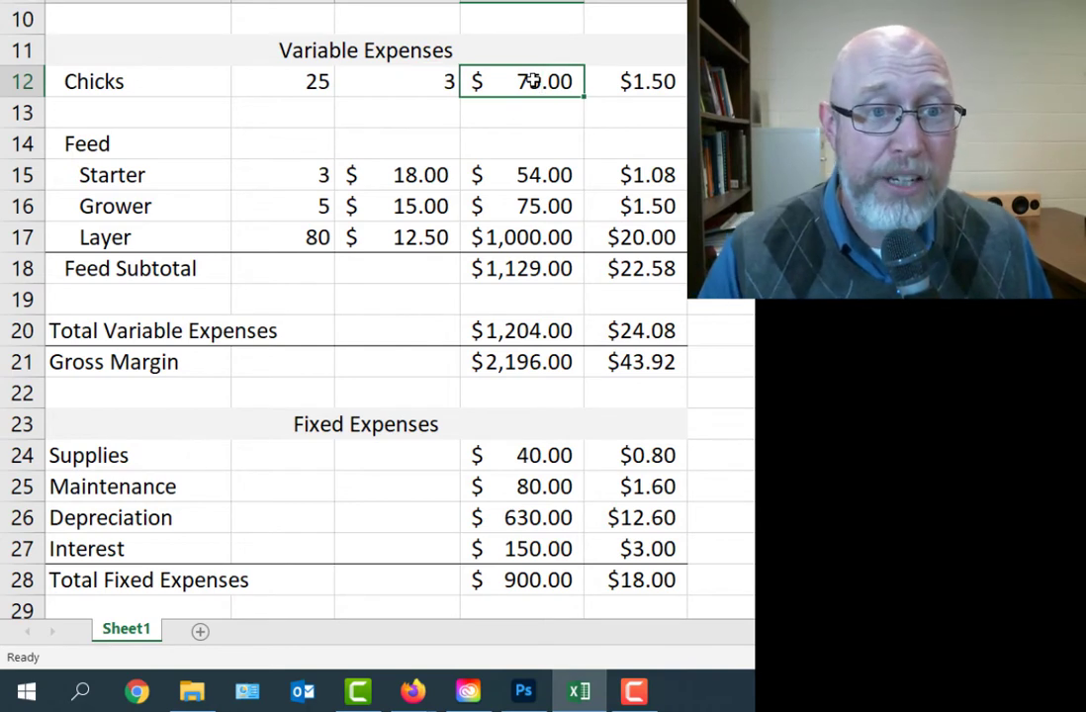
left_click(631, 81)
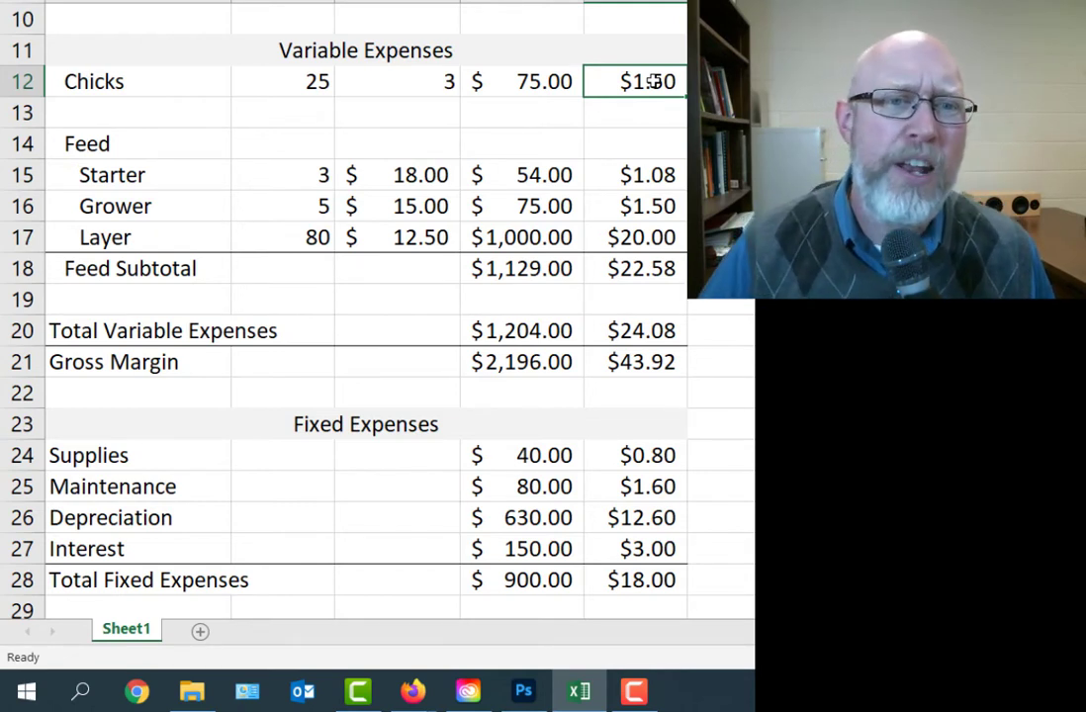
left_click(546, 83)
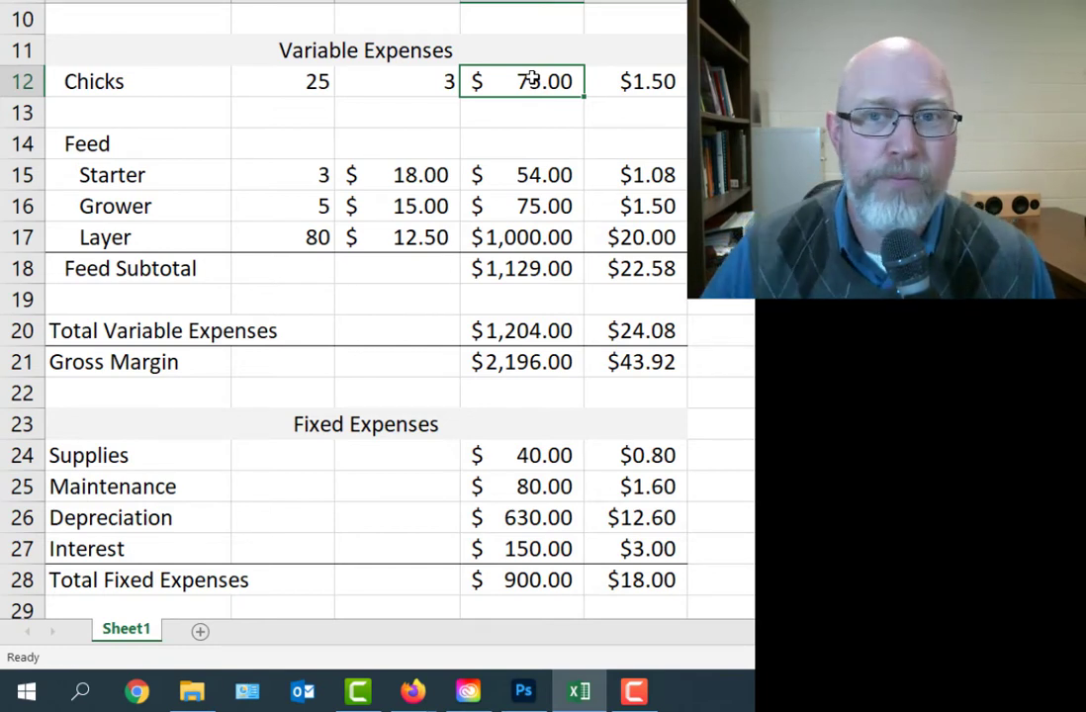
Step: Examine the Starter feed row alongside the Stewing Hens quantity, and inspect the formula behind the Starter total
left_click_drag(134, 174, 624, 176)
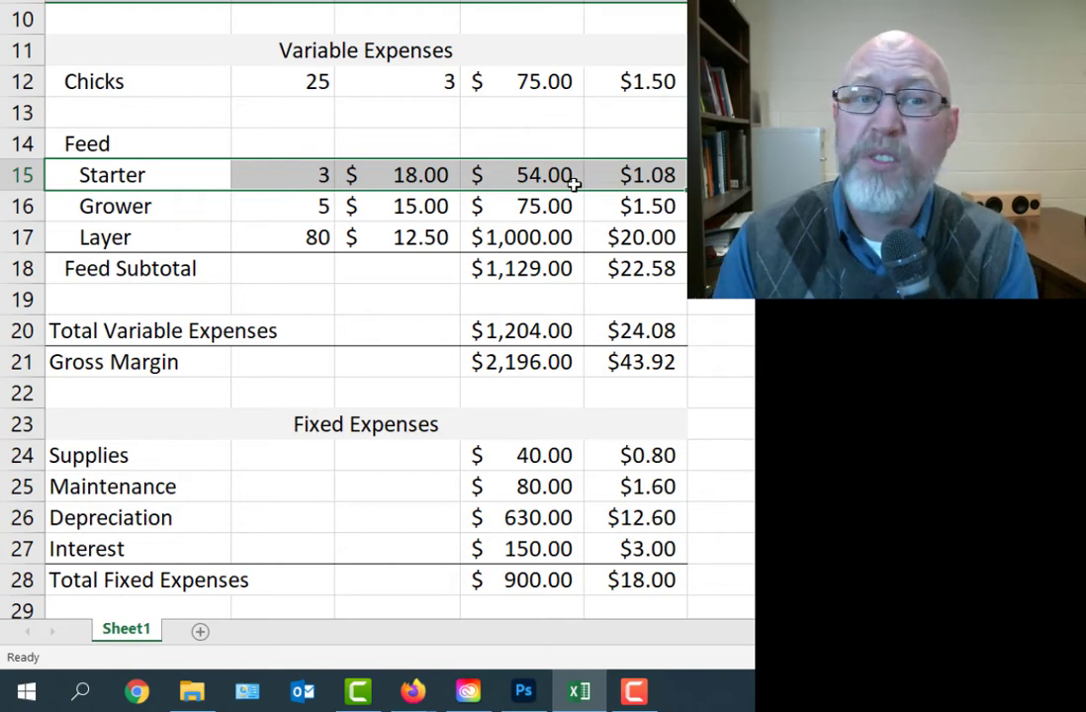
scroll(573, 184, "up", 3)
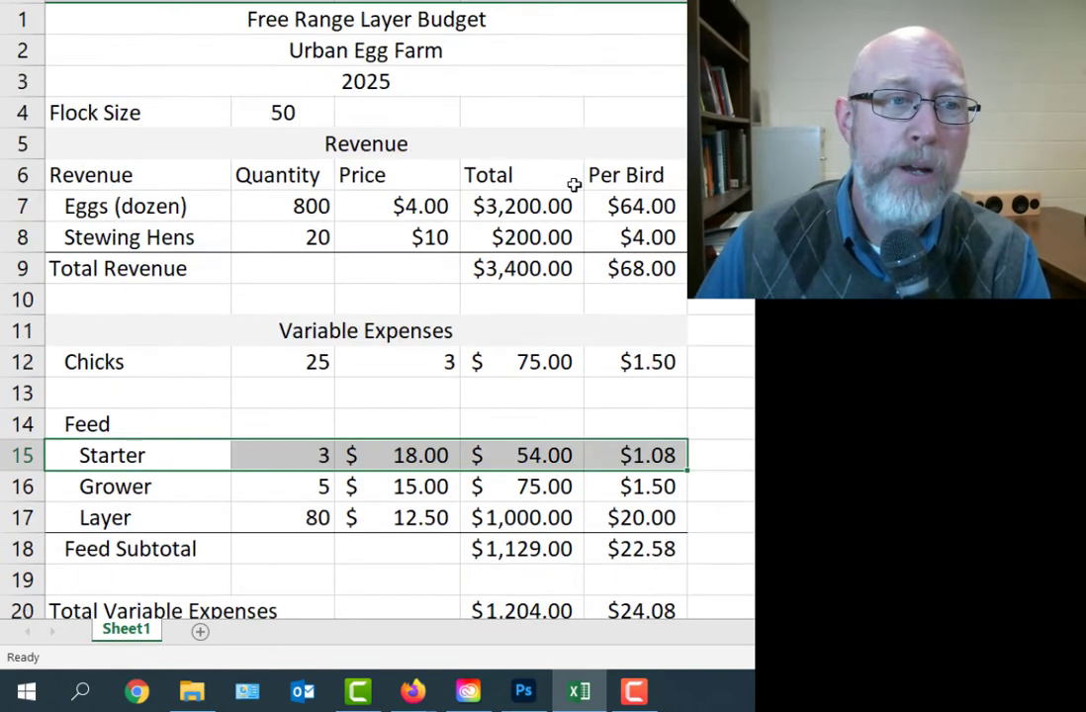
left_click(306, 238)
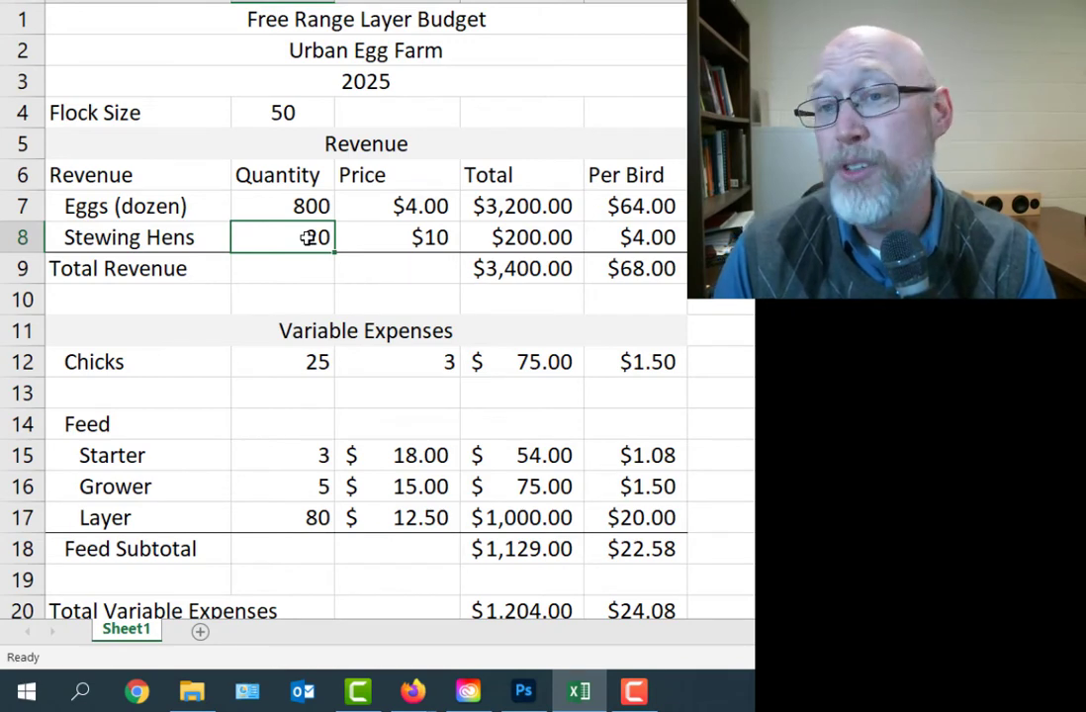
scroll(307, 238, "down", 1)
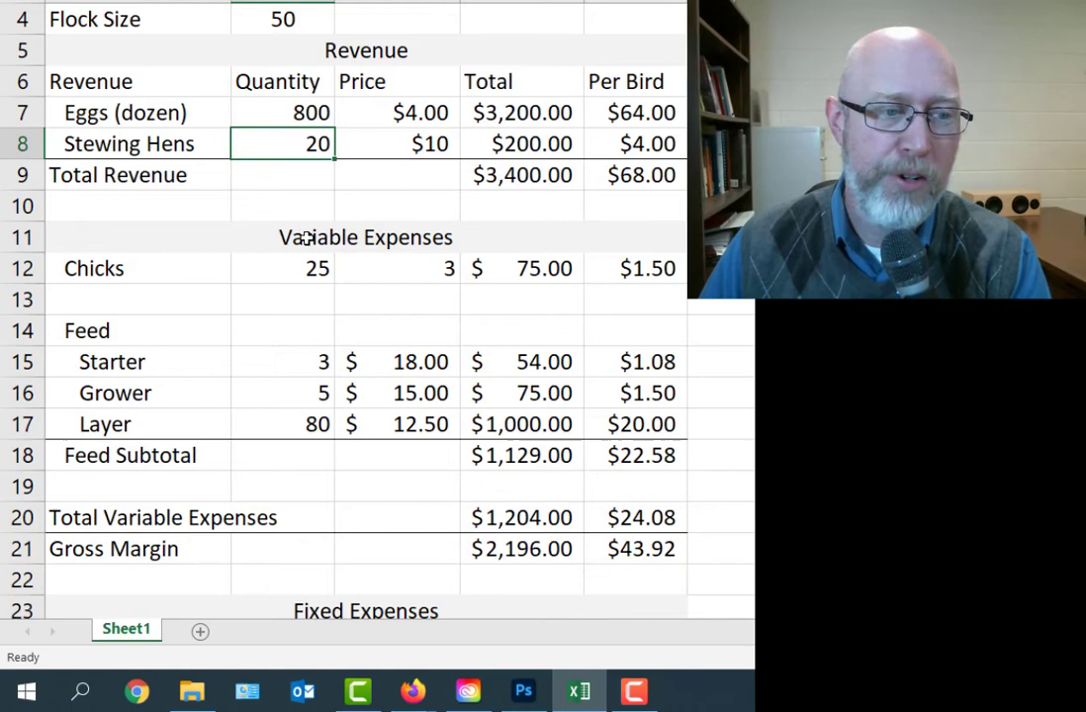
scroll(449, 224, "down", 2)
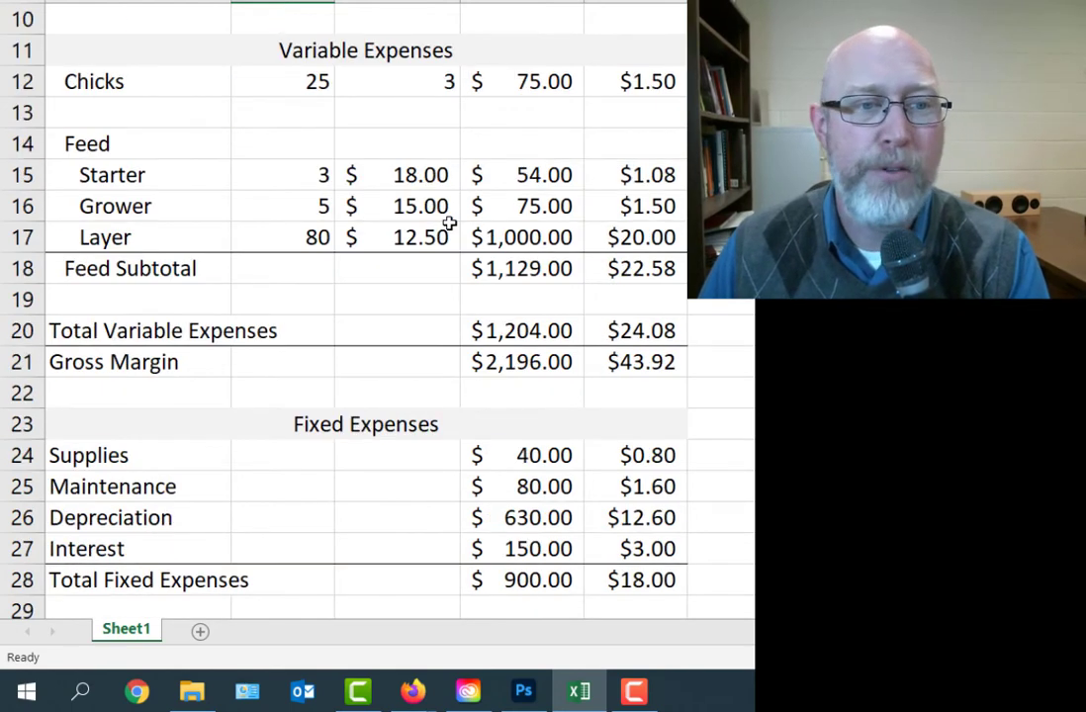
left_click(303, 176)
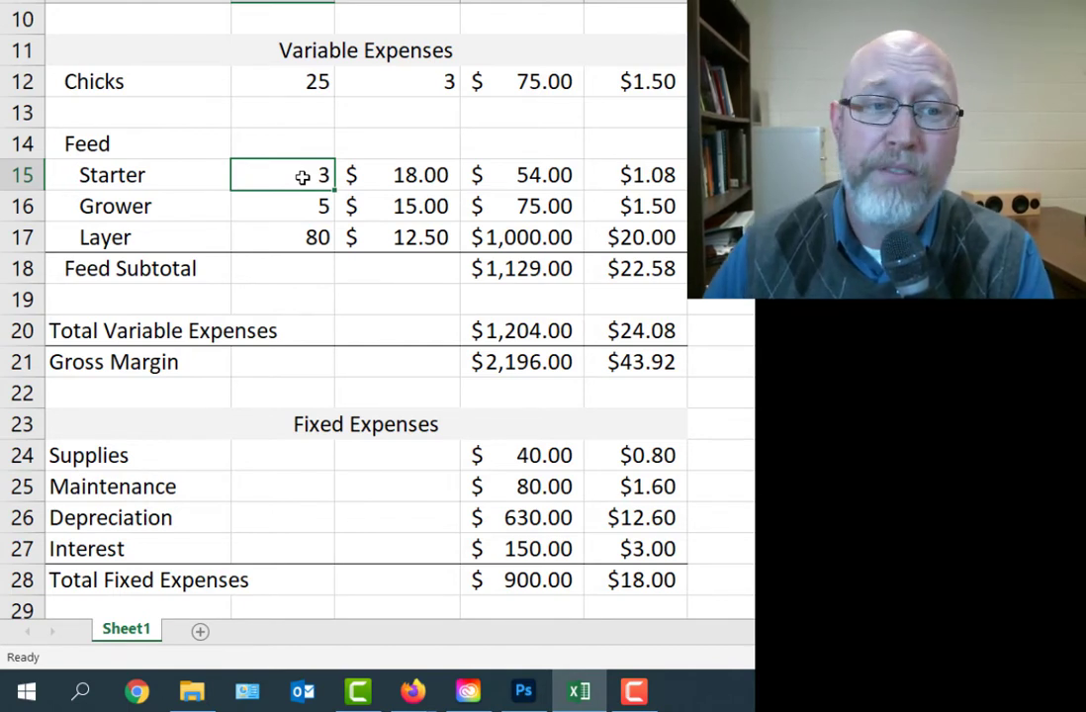
left_click(429, 175)
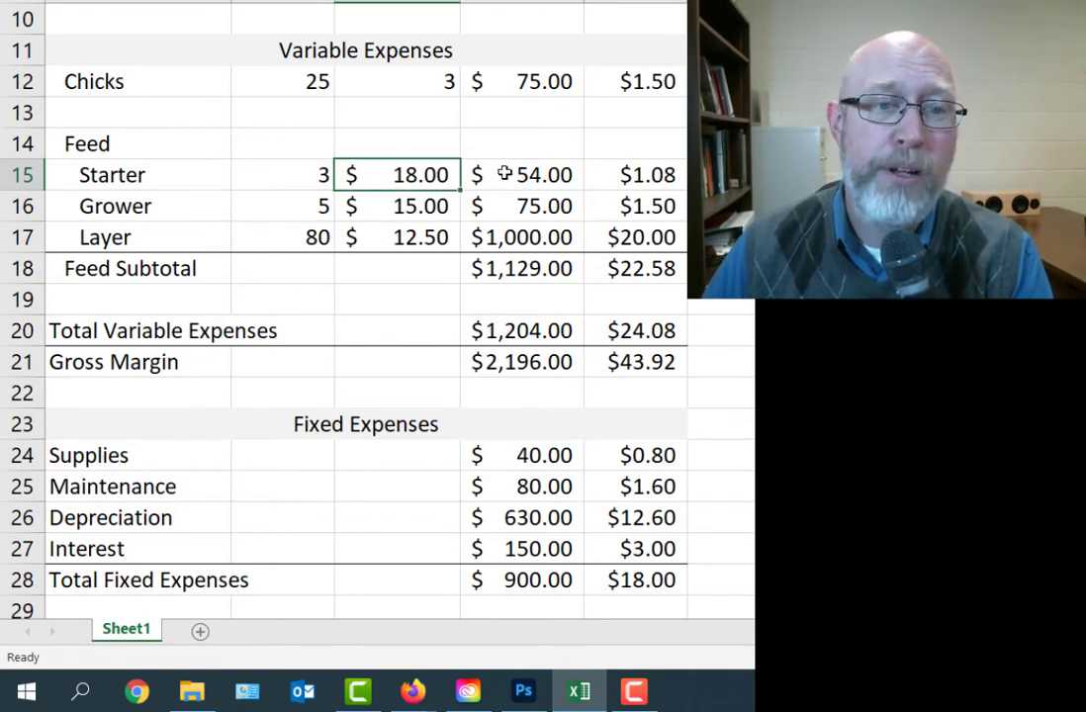
double_click(560, 174)
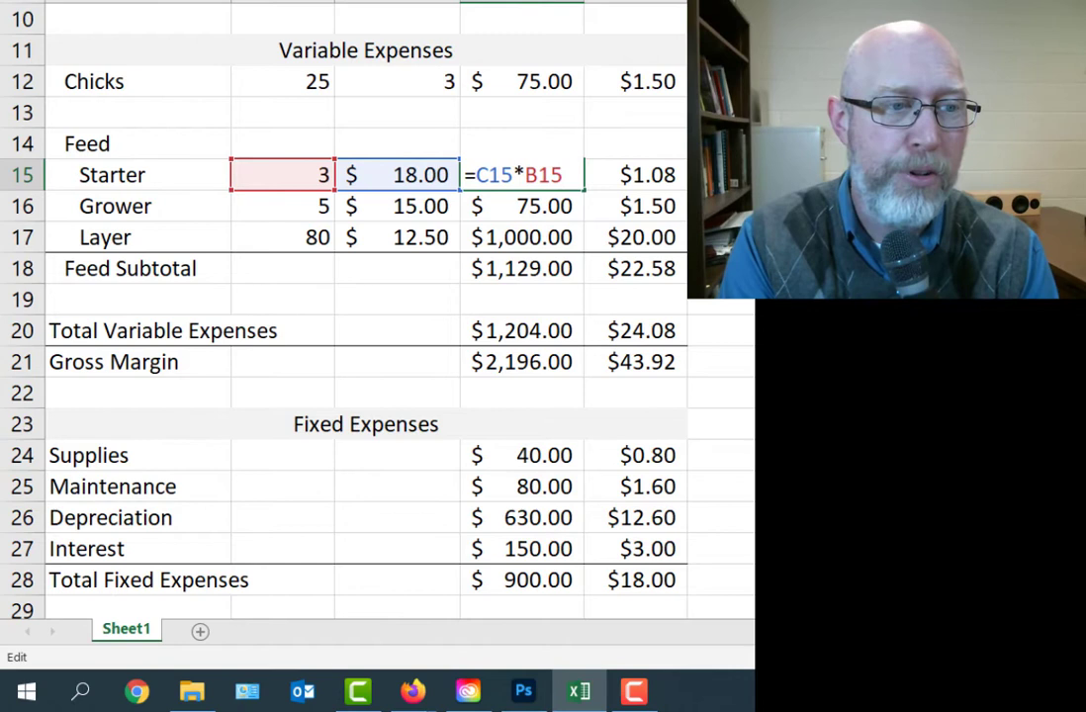
key("Escape")
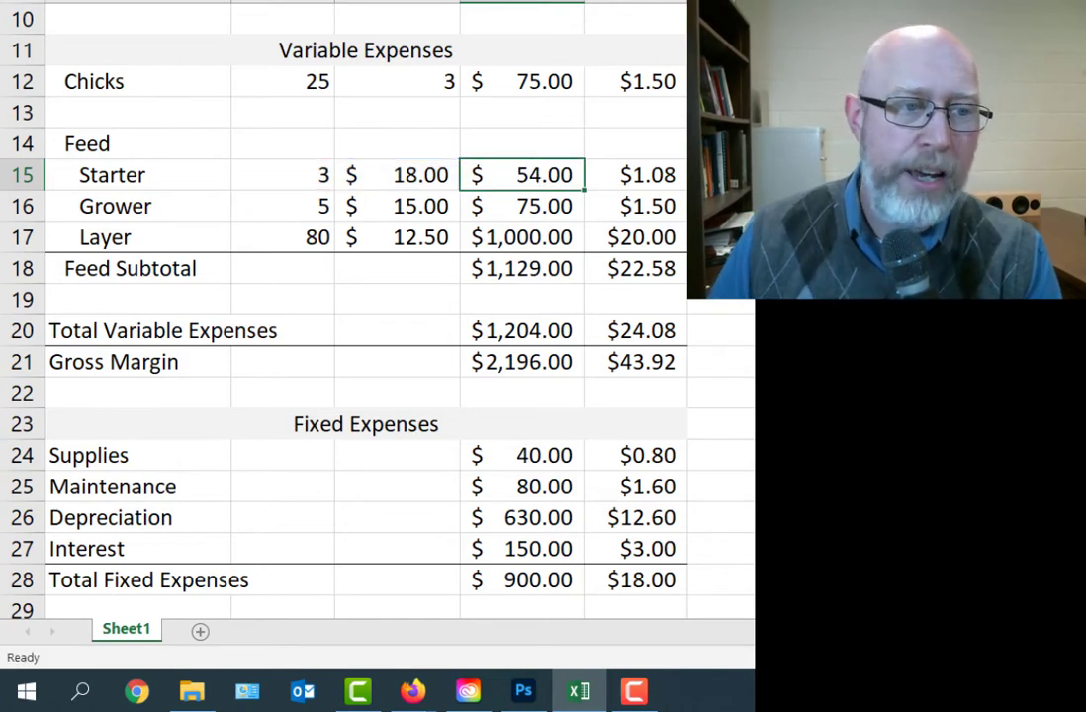
Step: Inspect the Feed Subtotal formulas for the per-bird and total amounts, leaving both unchanged
double_click(656, 268)
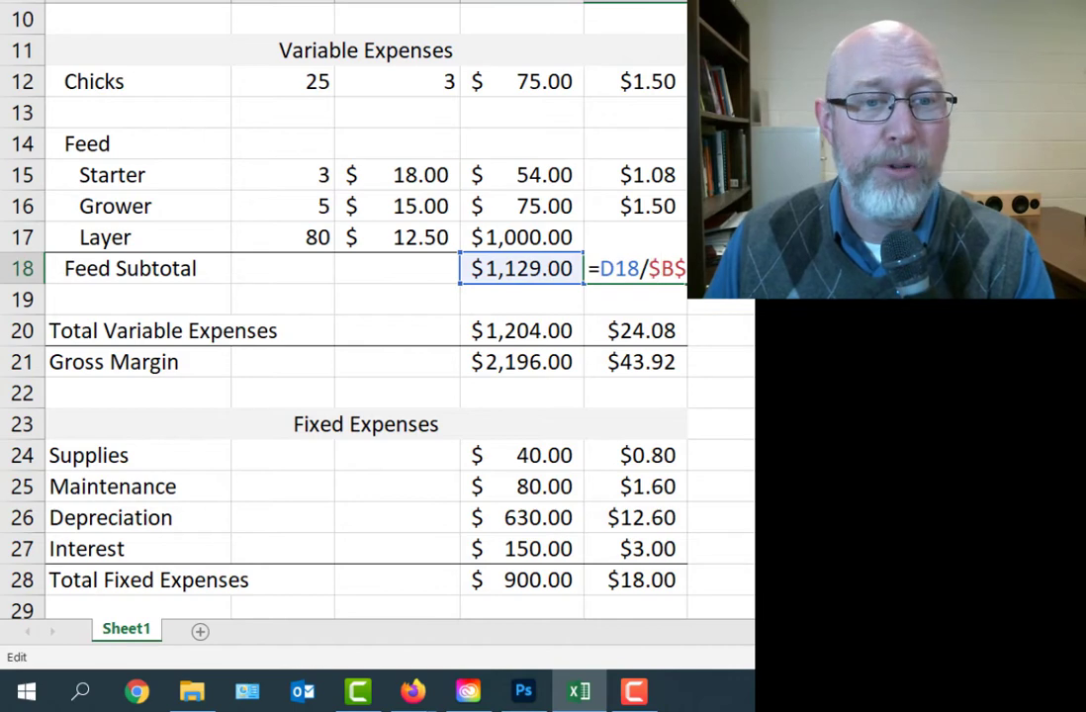
key("Escape")
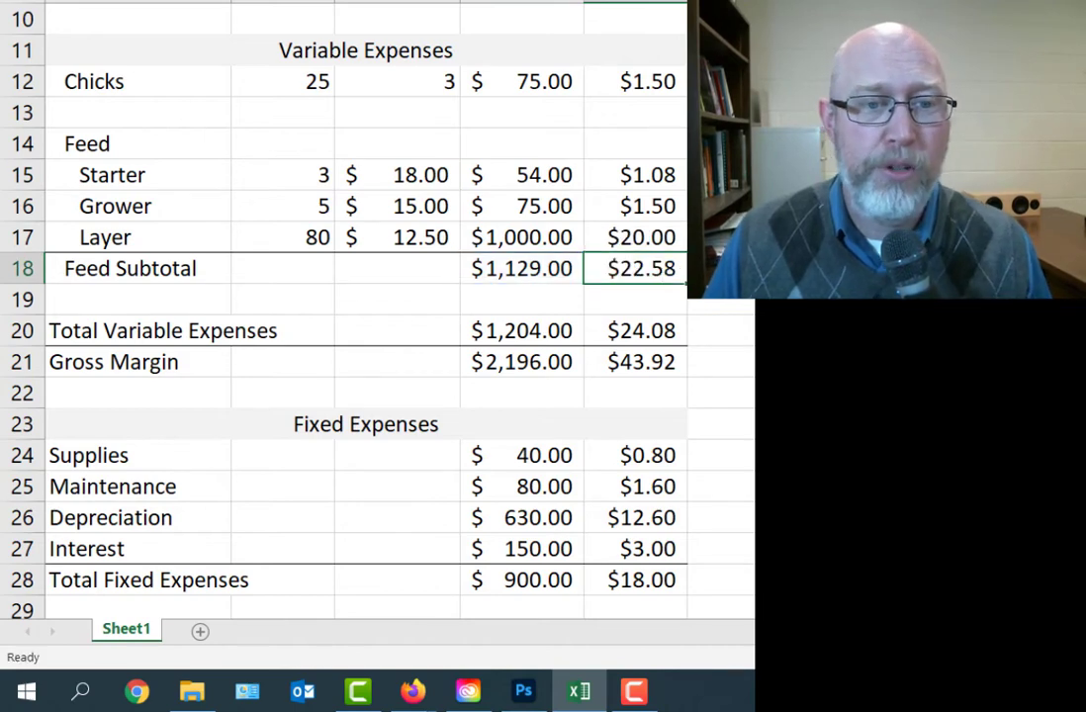
double_click(539, 269)
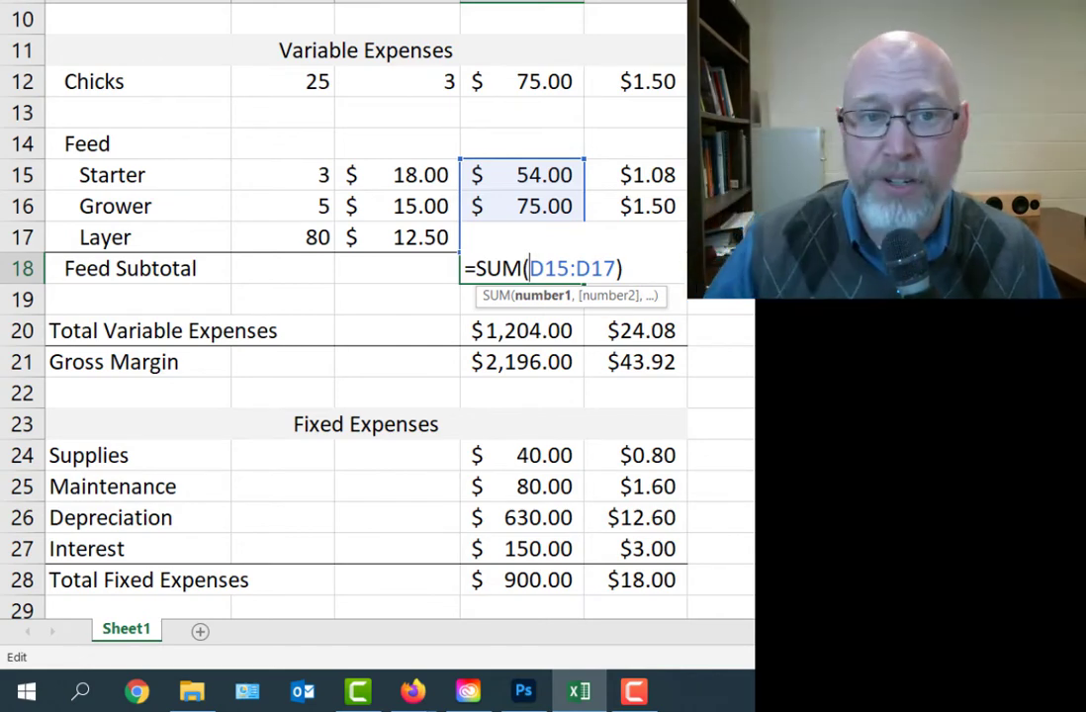
key("ctrl+Return")
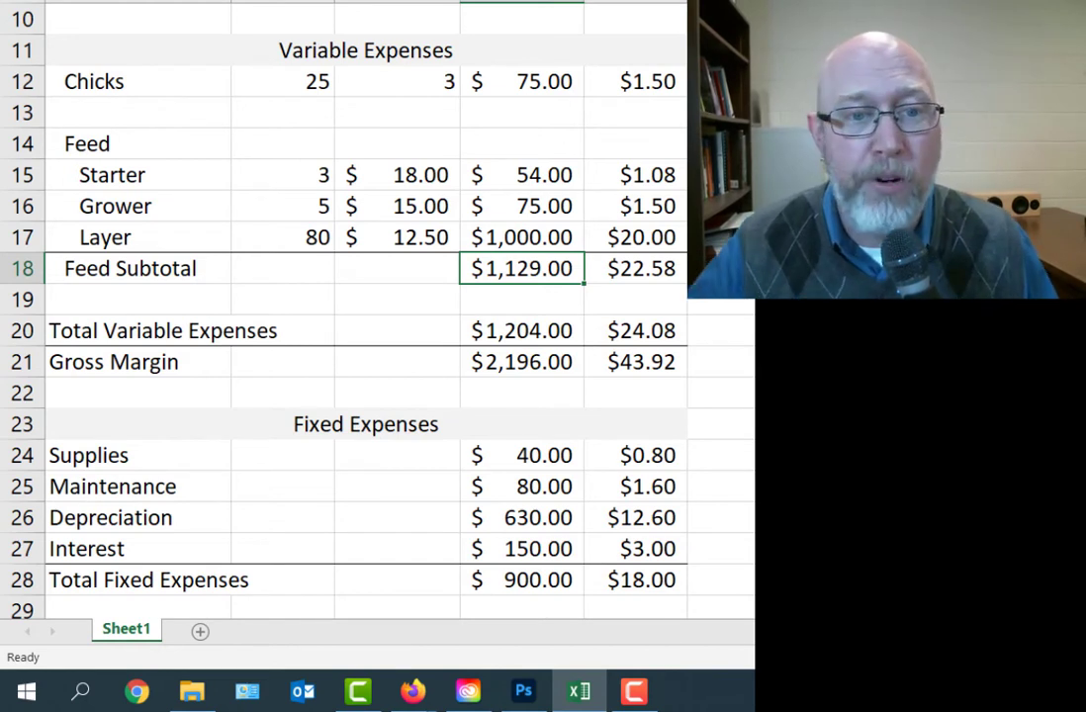
Step: Inspect the formulas behind the Total Variable Expenses and Gross Margin amounts, leaving both unchanged
left_click(515, 331)
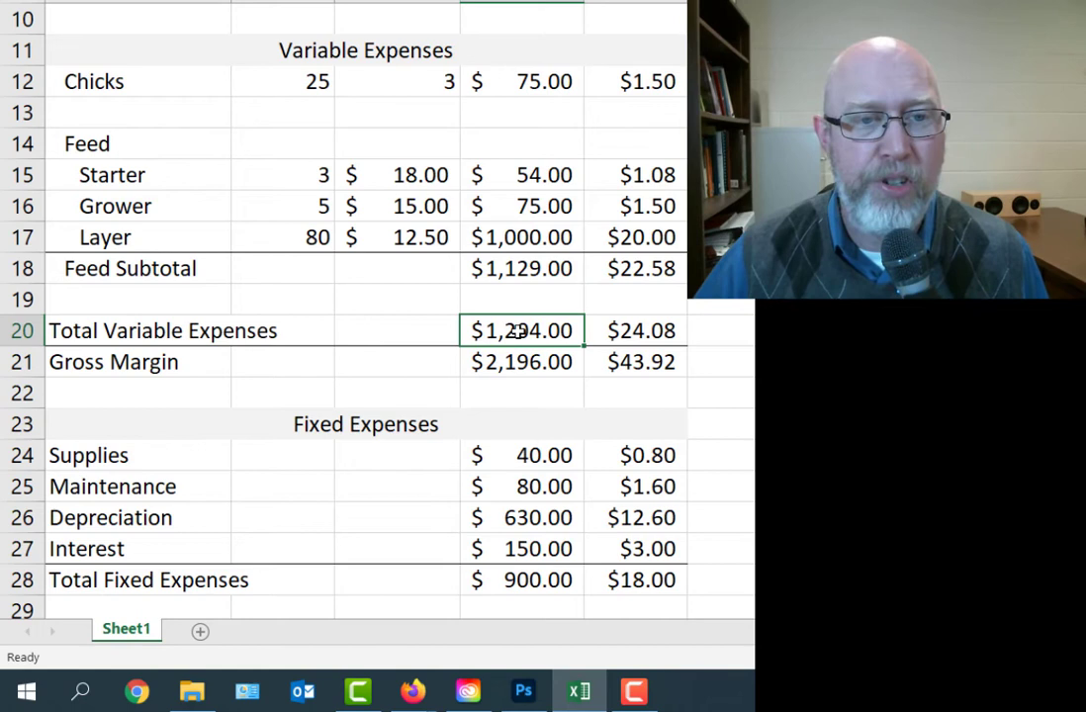
double_click(518, 332)
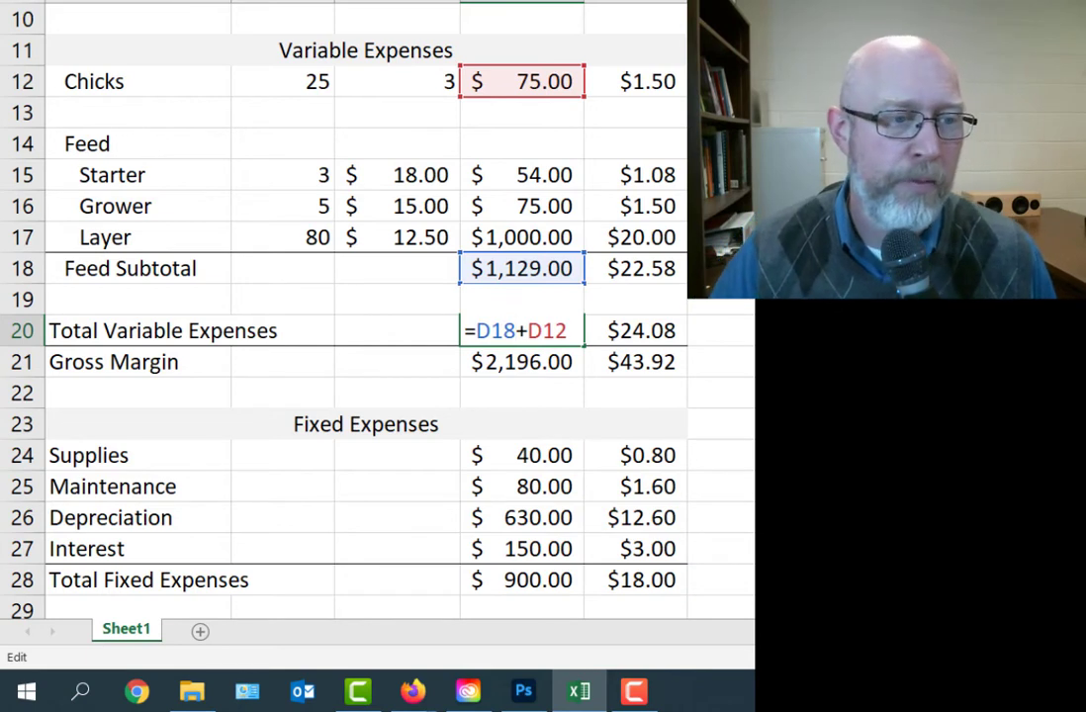
key("ctrl+Return")
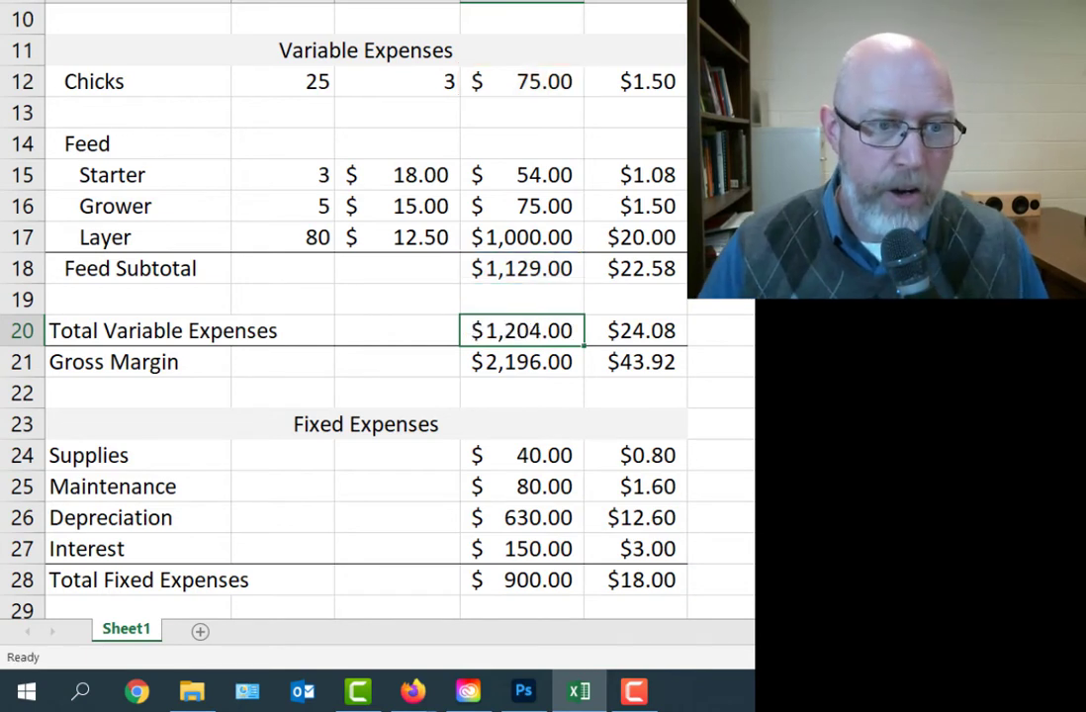
double_click(524, 364)
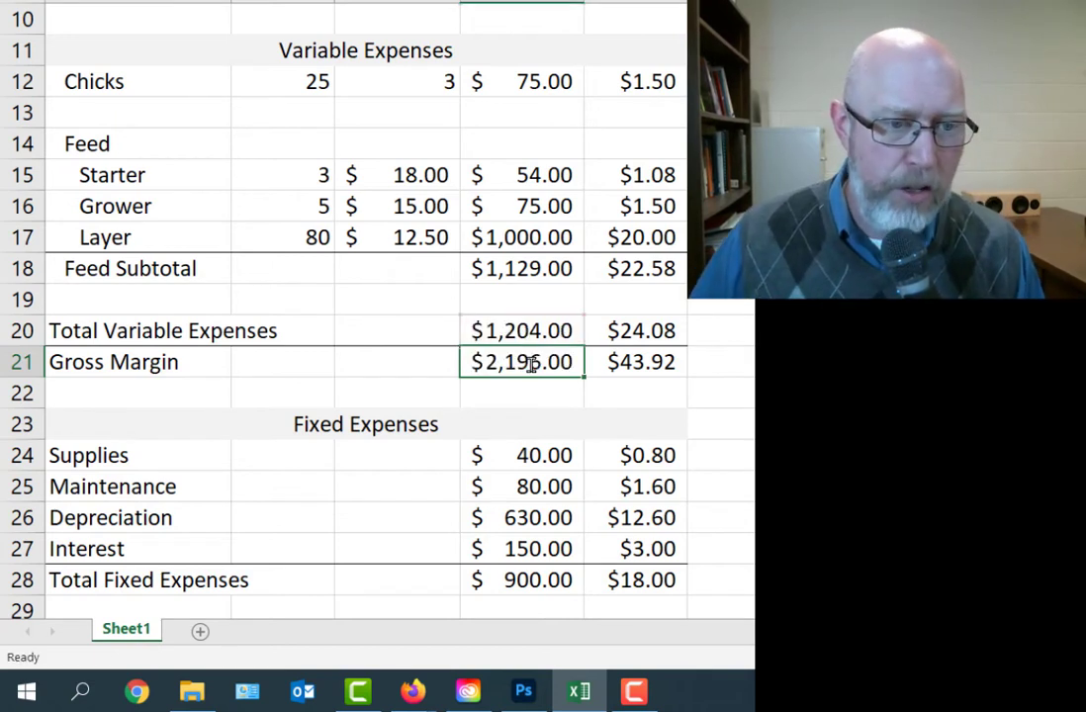
left_click(148, 364)
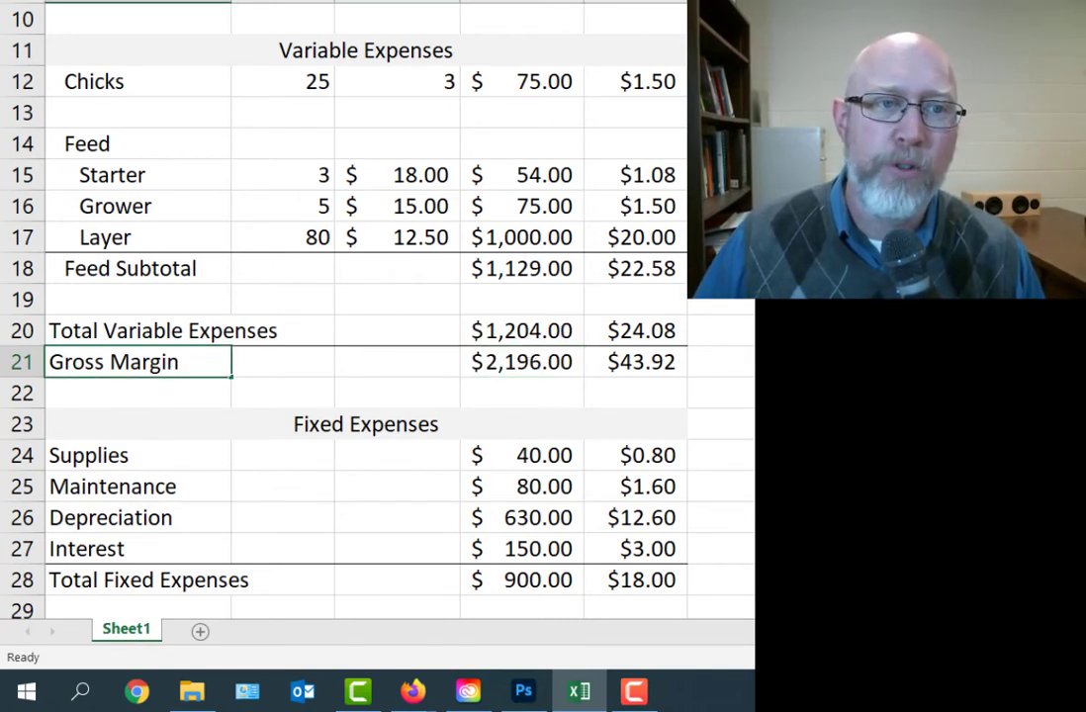
Step: Relabel the Gross Margin row as "Gross Margin (Contribution)"
key("F2")
type("( C")
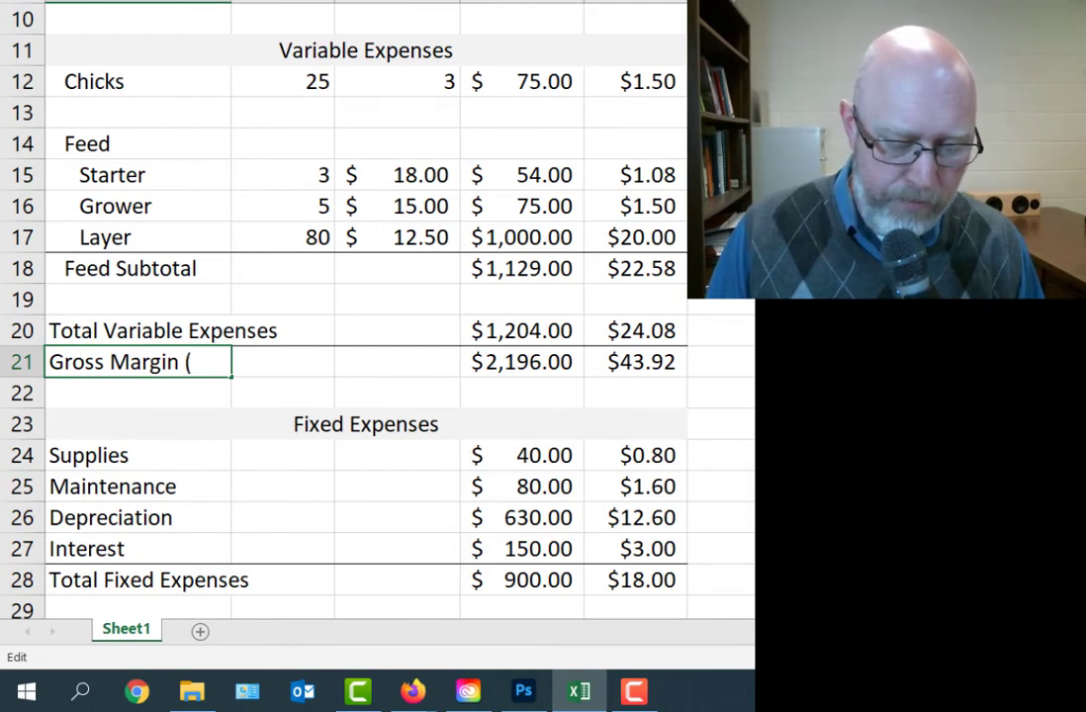
key("BackSpace")
key("BackSpace")
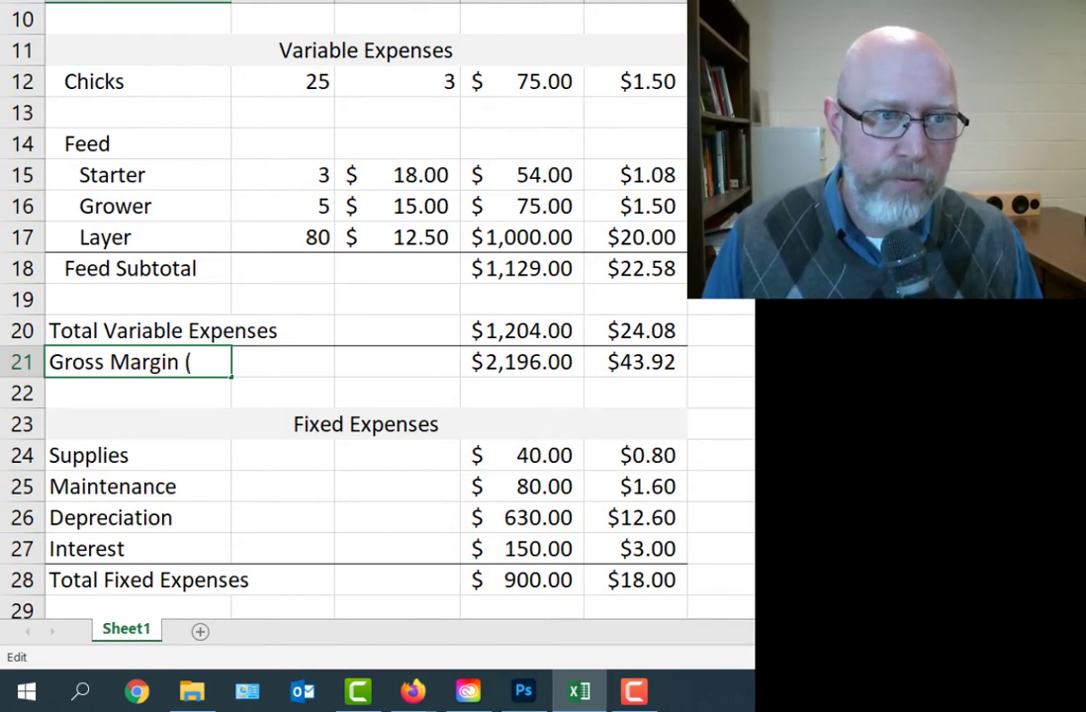
type("Contribution)")
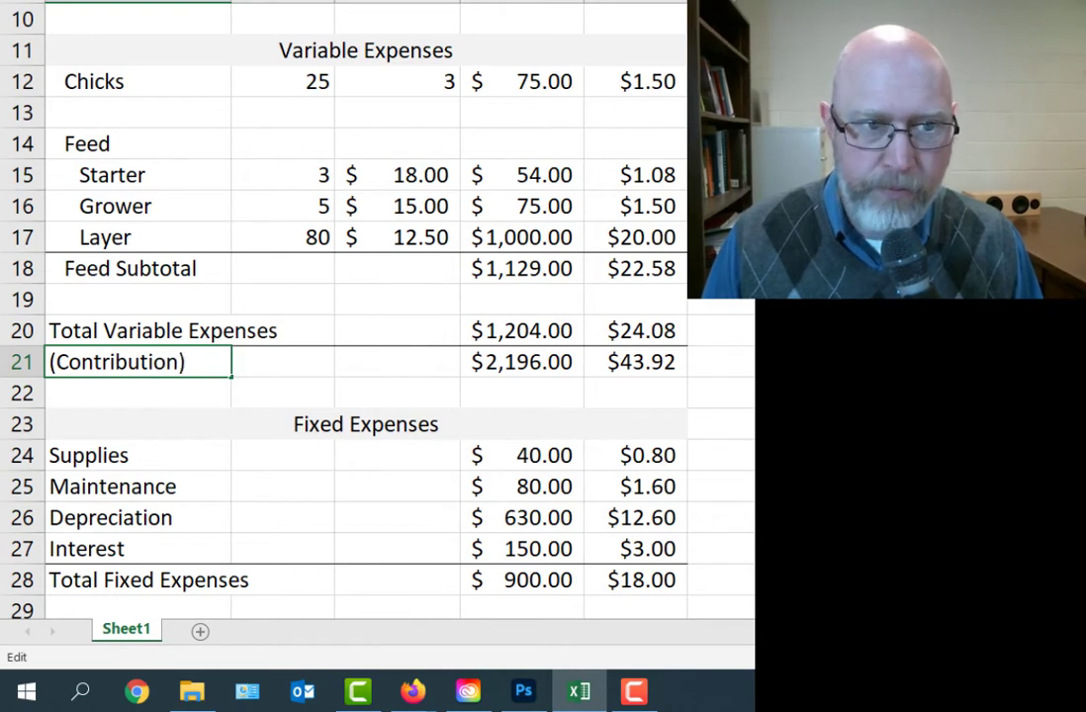
key("Return")
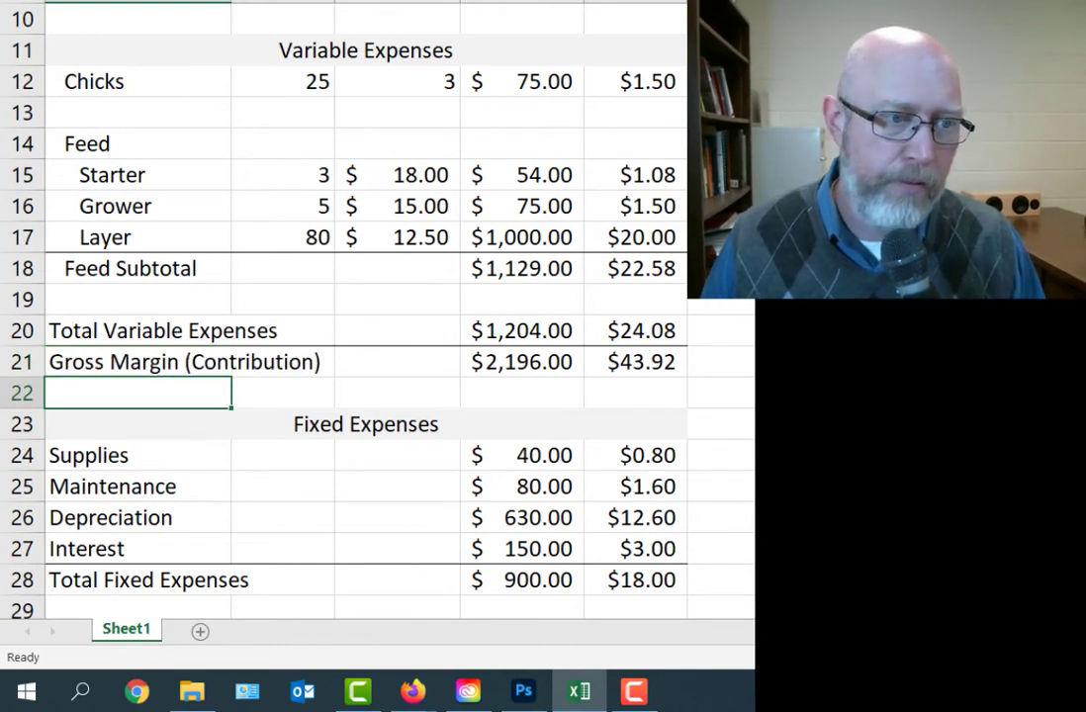
key("Up")
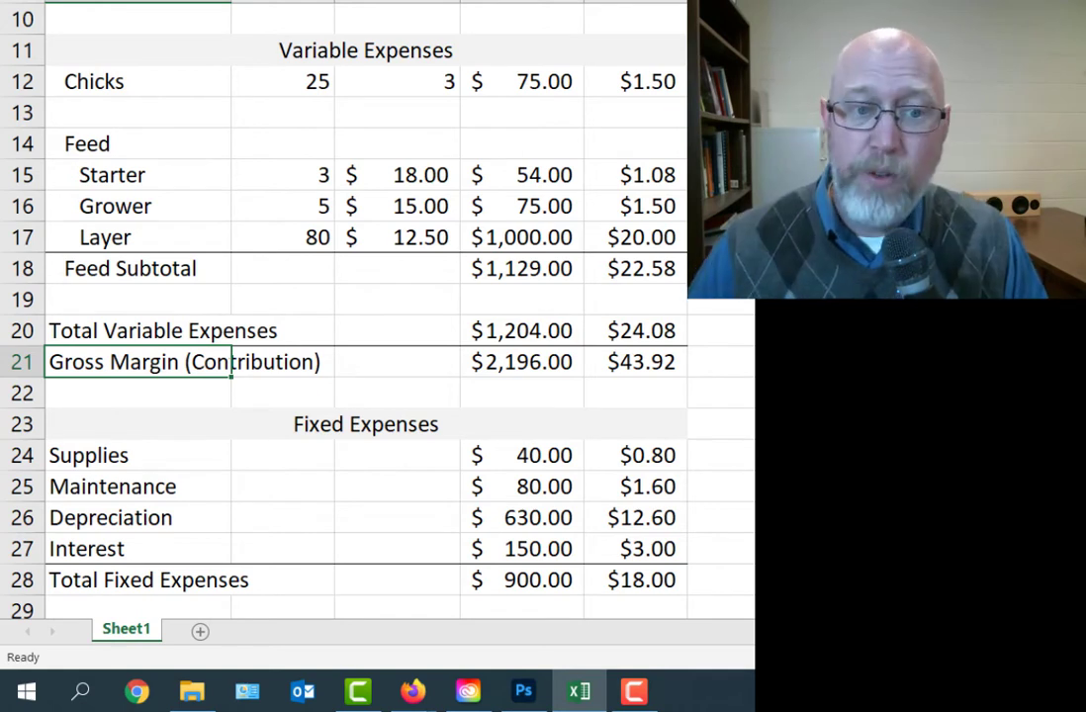
Step: Examine the Total Variable Expenses total, the formula behind the Gross Margin (Contribution) total, and its per-bird amount, leaving all unchanged
double_click(532, 333)
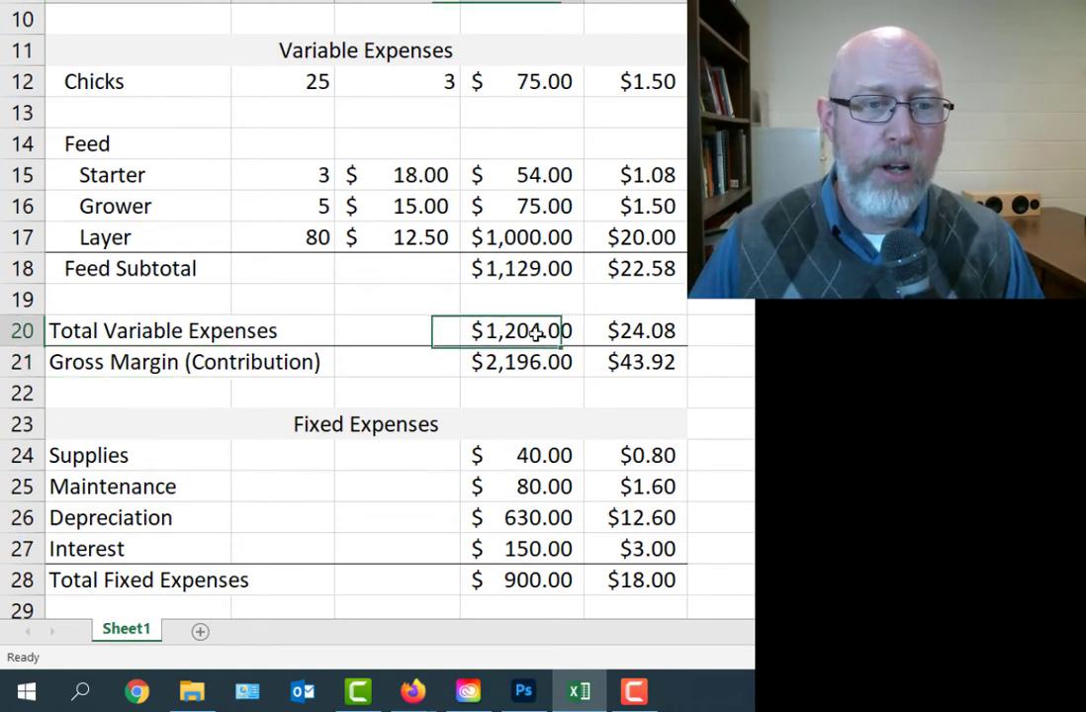
key("Escape")
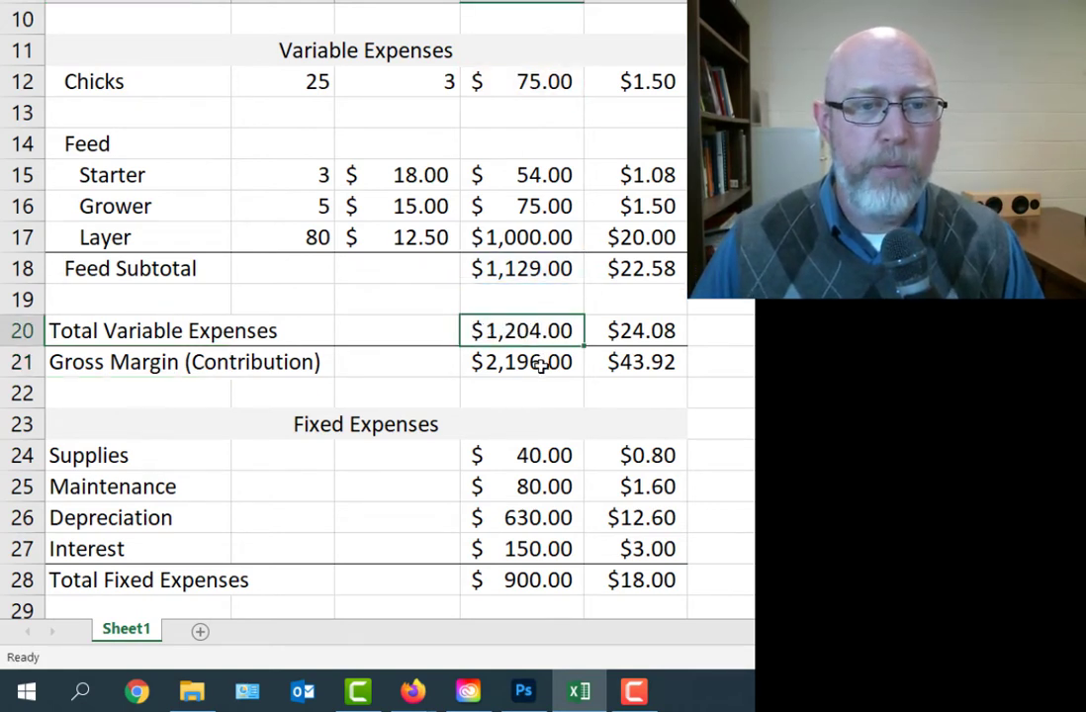
double_click(535, 362)
scroll(578, 366, "up", 2)
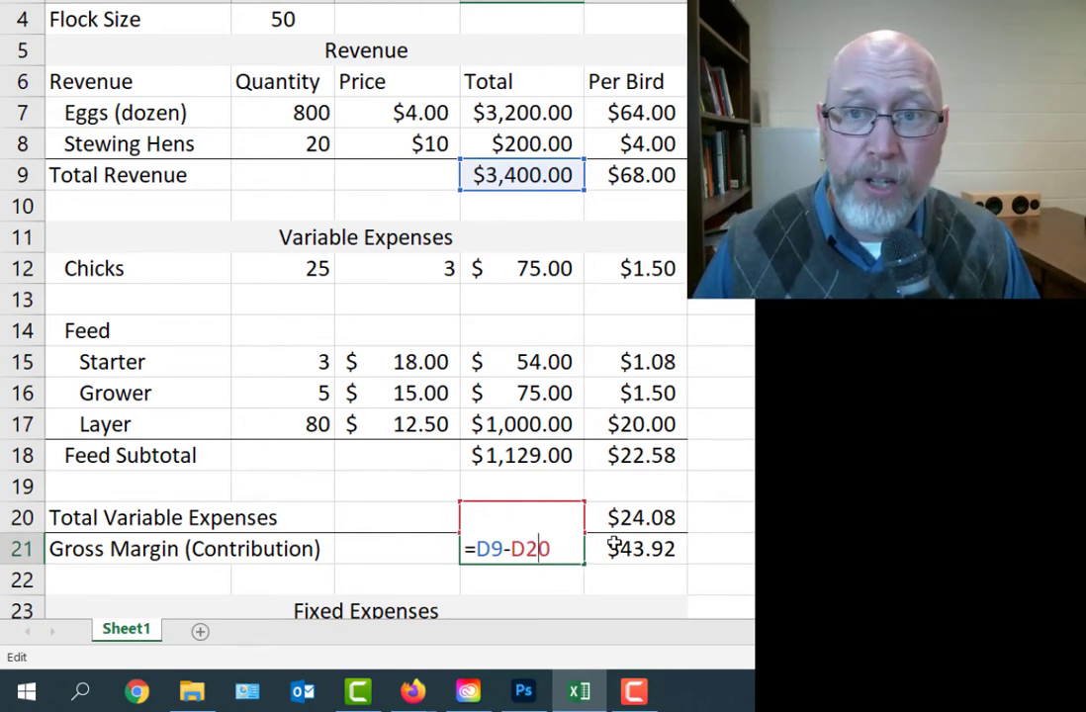
key("ctrl+Return")
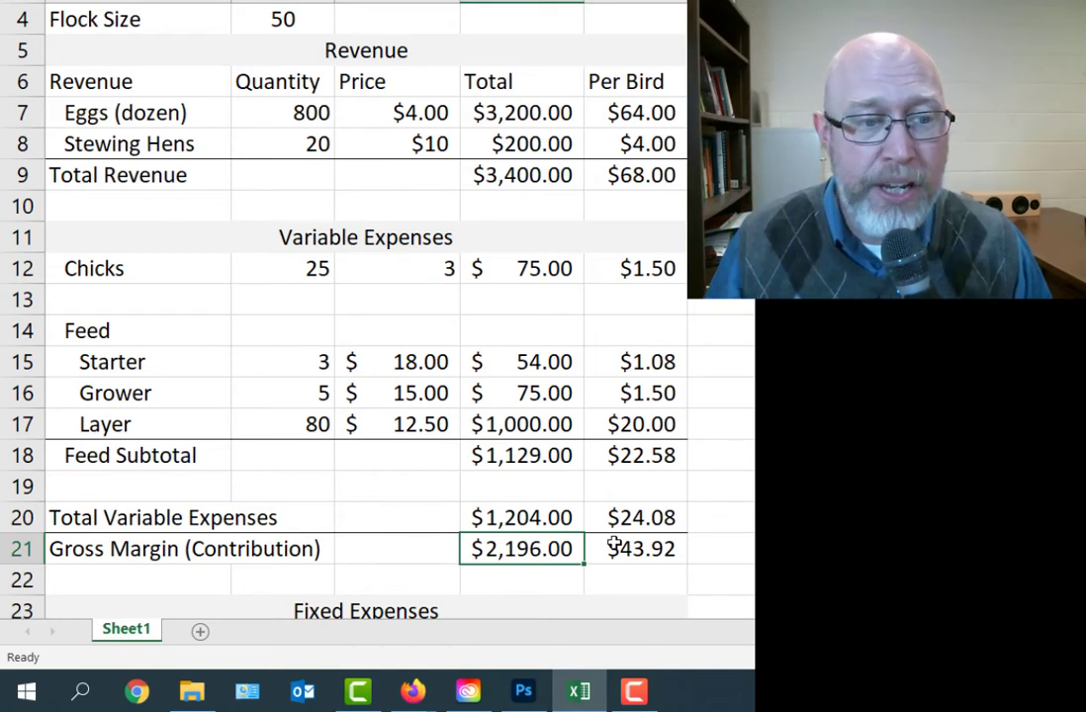
left_click(637, 549)
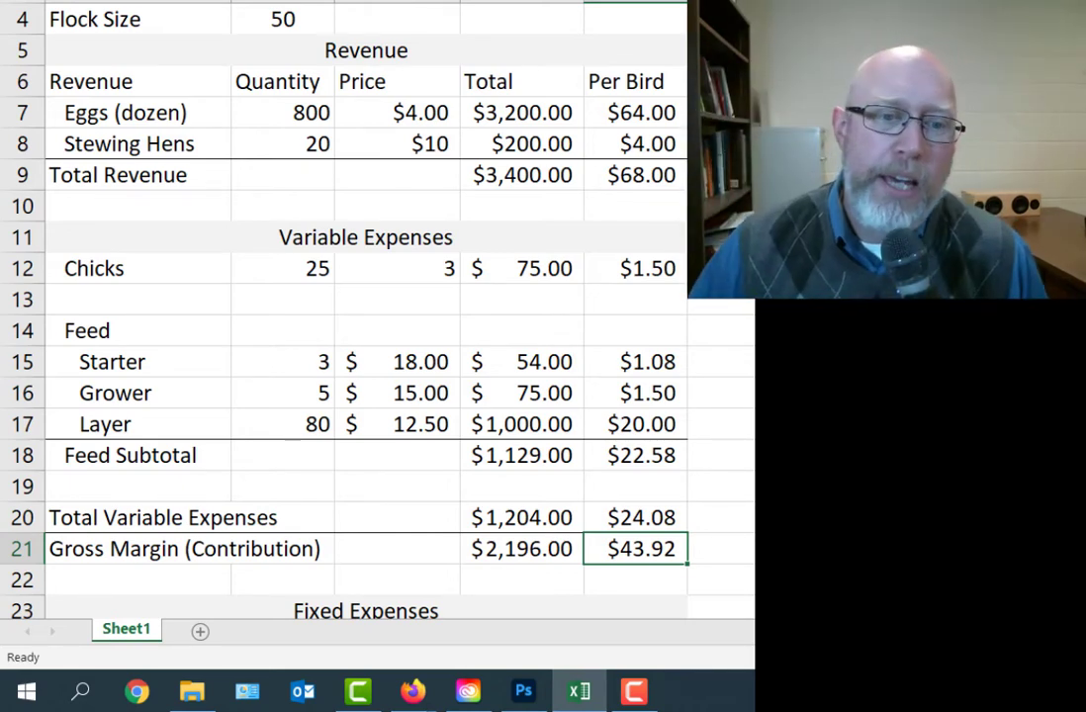
Step: Examine the Fixed Expenses section, covering the Supplies and Maintenance rows and their total amounts
scroll(376, 317, "down", 2)
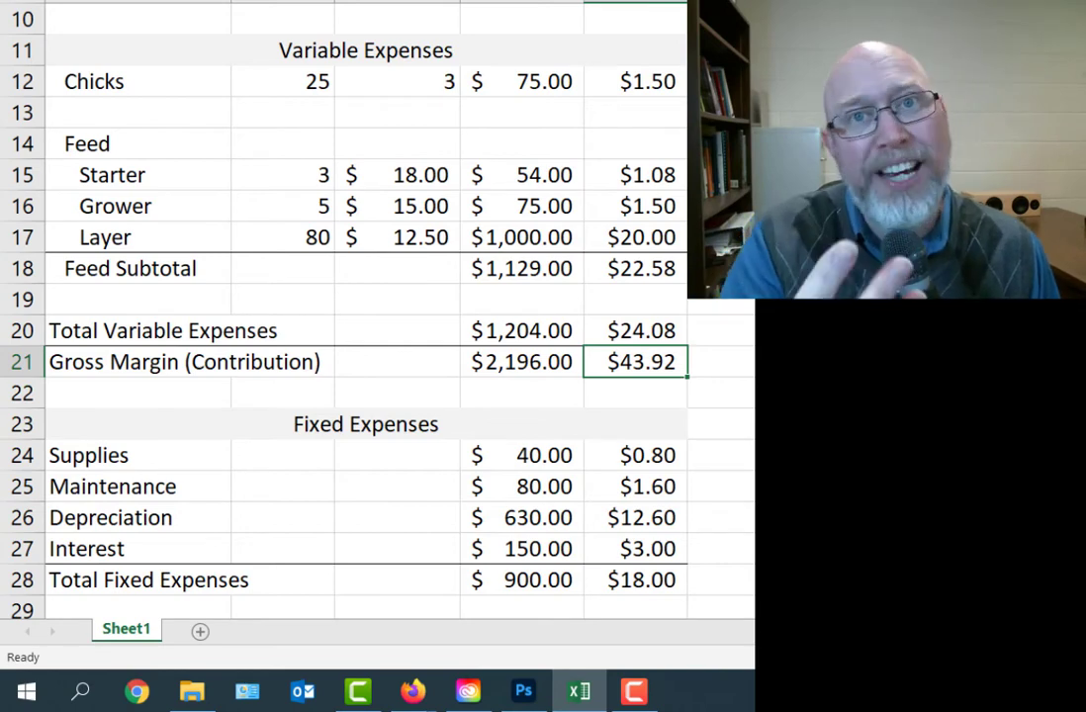
scroll(388, 419, "down", 1)
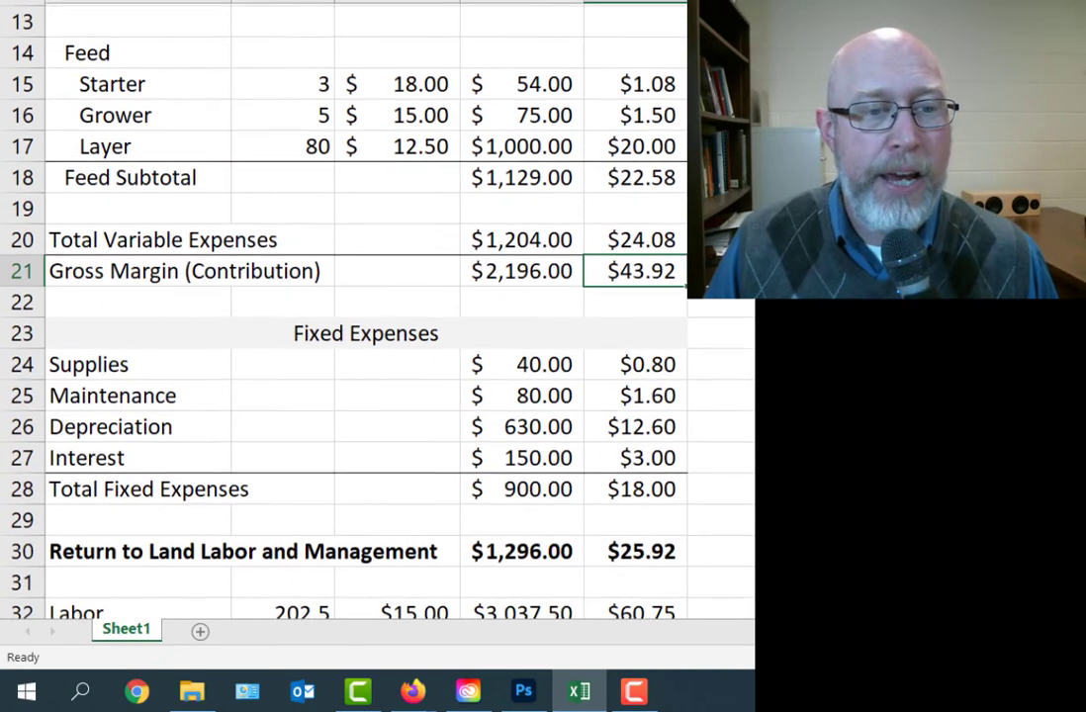
left_click(388, 421)
left_click(147, 343)
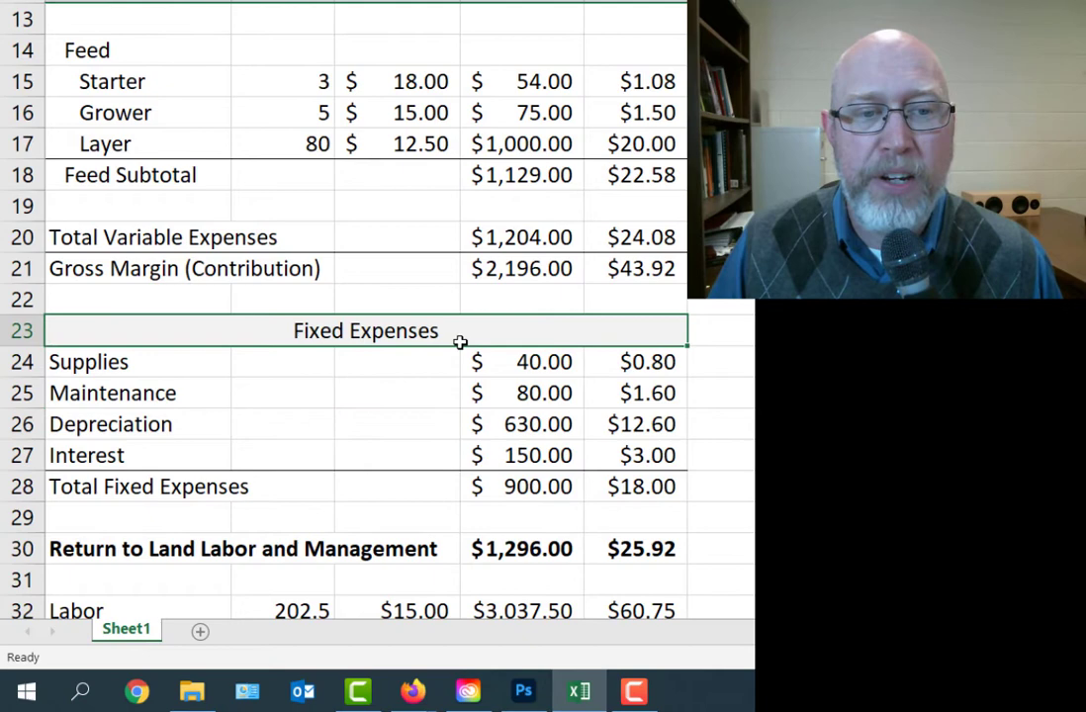
left_click(425, 387)
left_click_drag(86, 362, 524, 362)
left_click(600, 392)
left_click(546, 393)
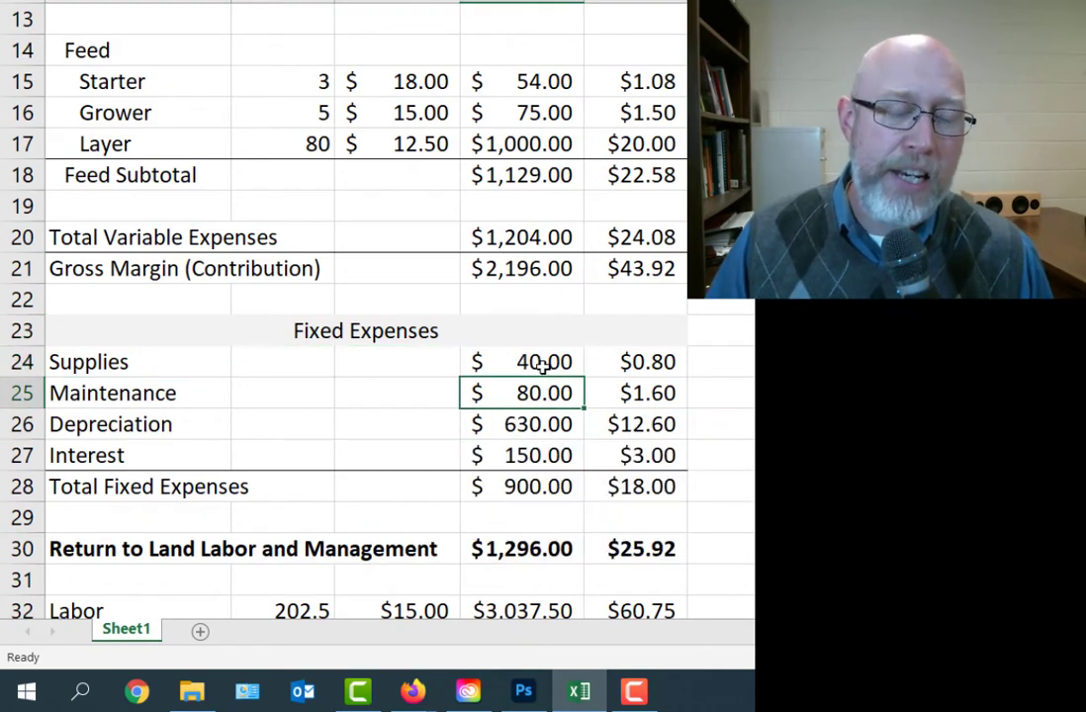
left_click(543, 363)
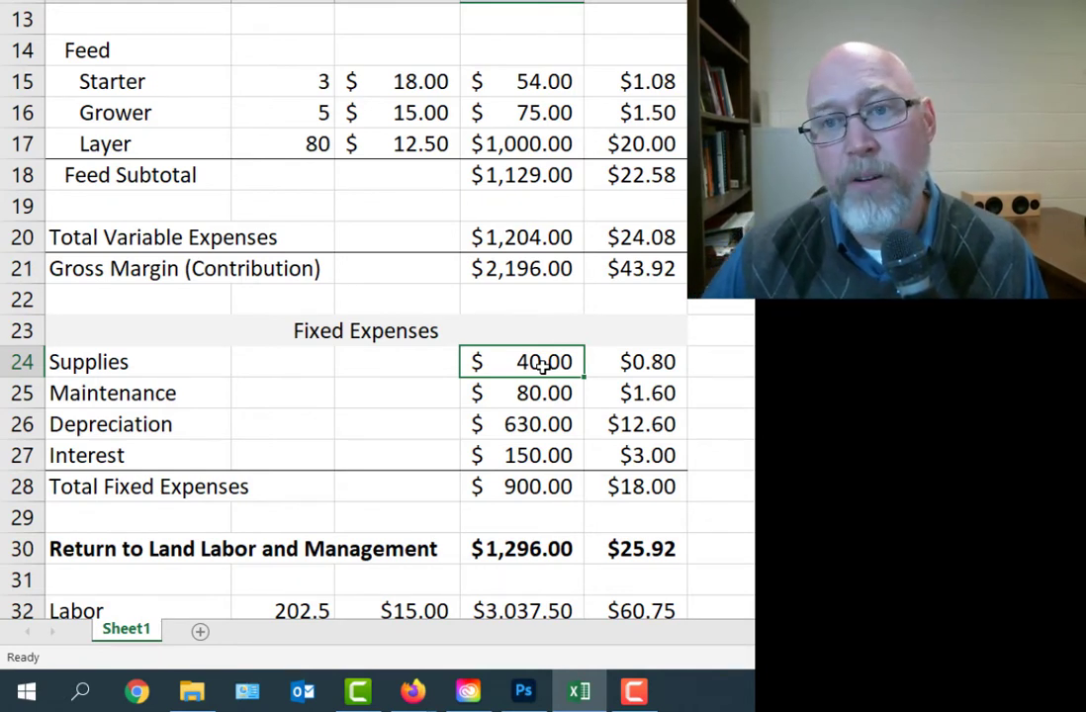
Step: Examine the Depreciation, Interest and Total Fixed Expenses amounts in the Total column
left_click(545, 428)
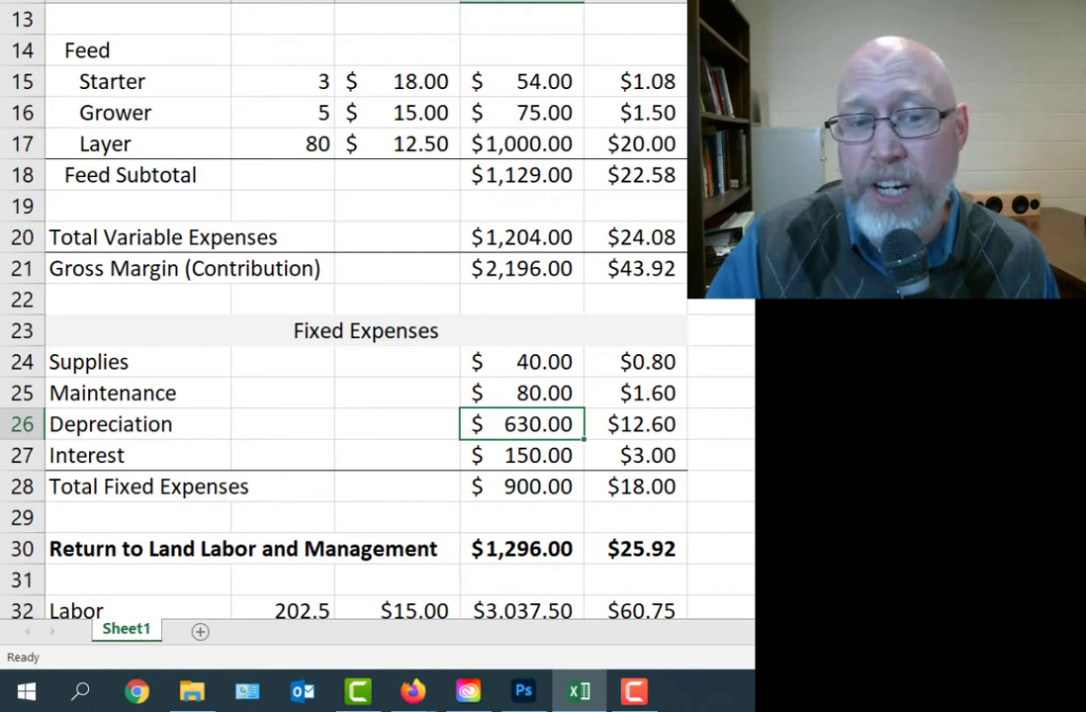
key("Down")
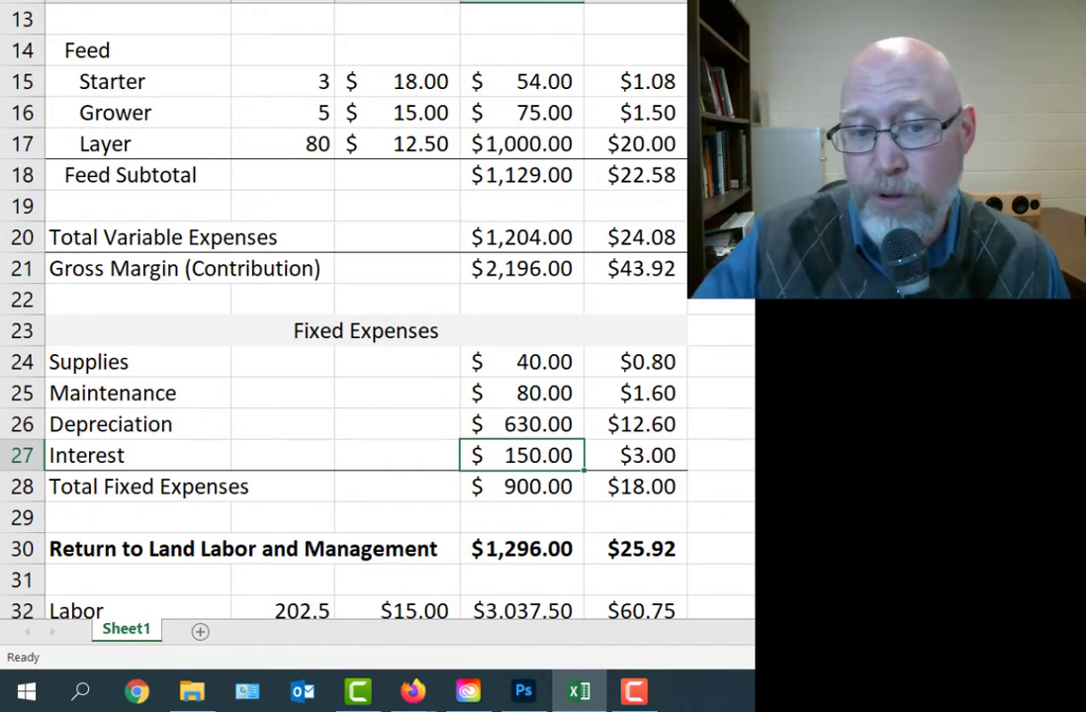
left_click(522, 486)
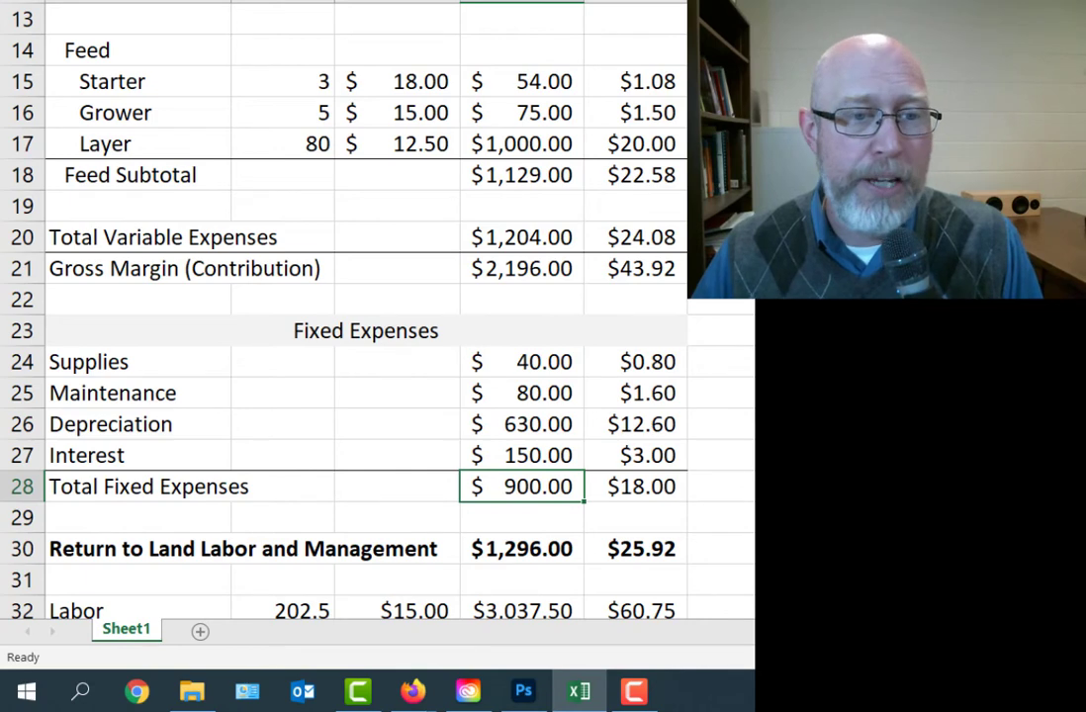
Step: AutoFit the width of the column that holds the Total Fixed Expenses total
scroll(565, 456, "down", 1)
key("alt+h")
key("o")
key("i")
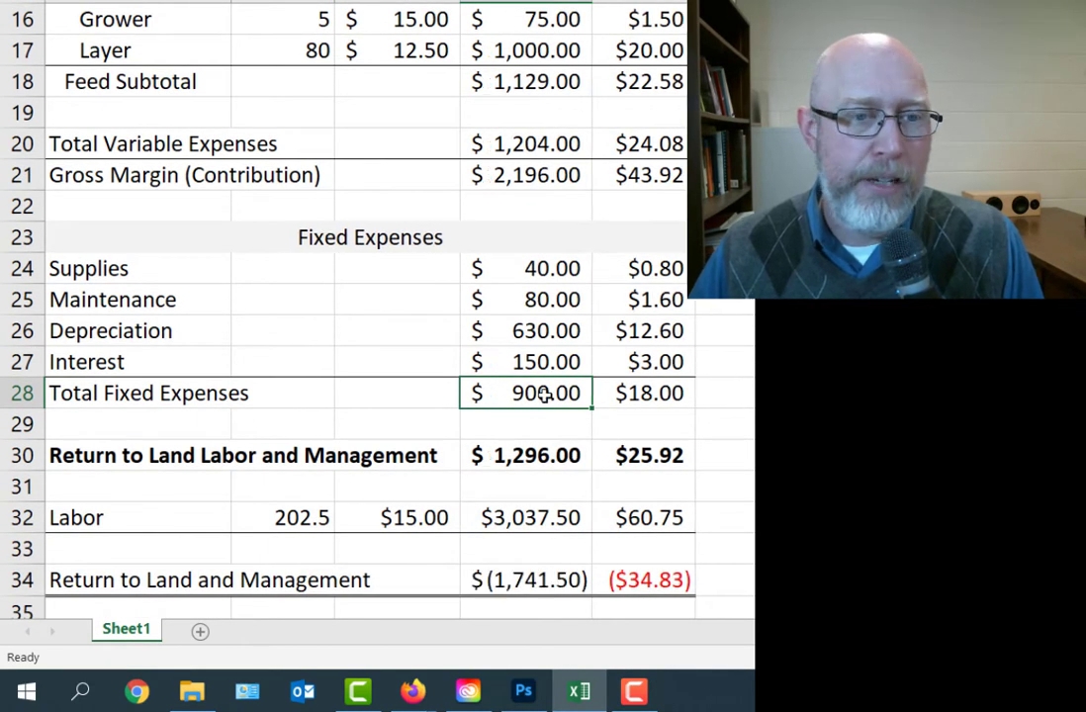
Step: Inspect the formula behind the row 30 return total, and correct that row's label to "Return to Land, Labor, and Management"
double_click(551, 455)
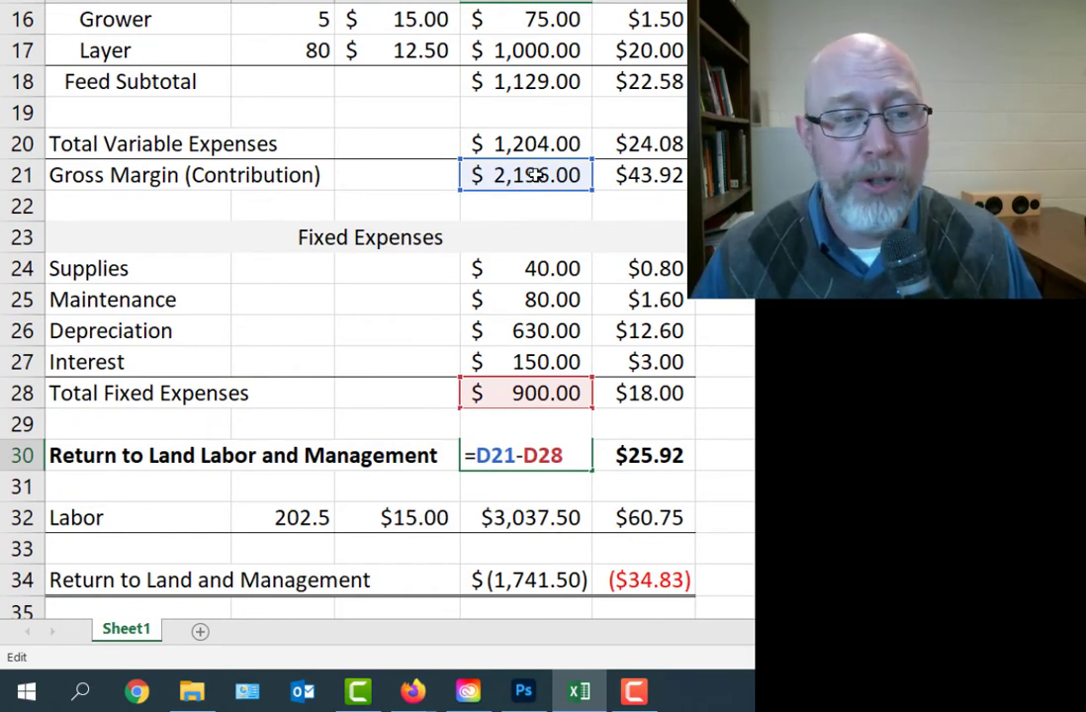
key("ctrl+Return")
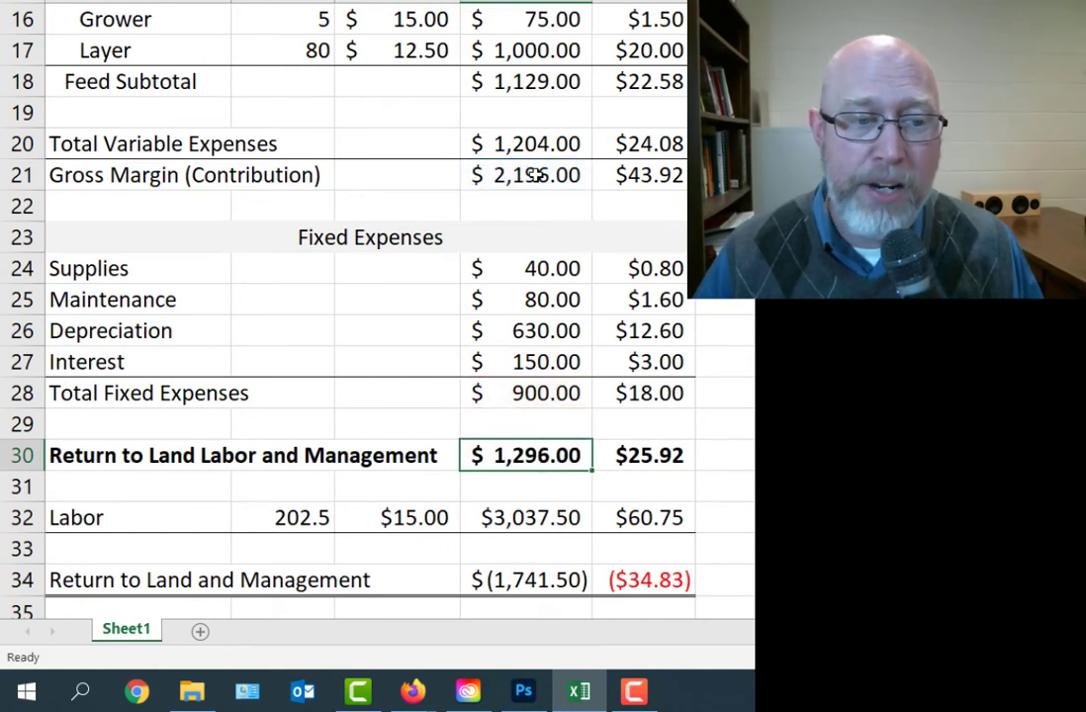
left_click(129, 469)
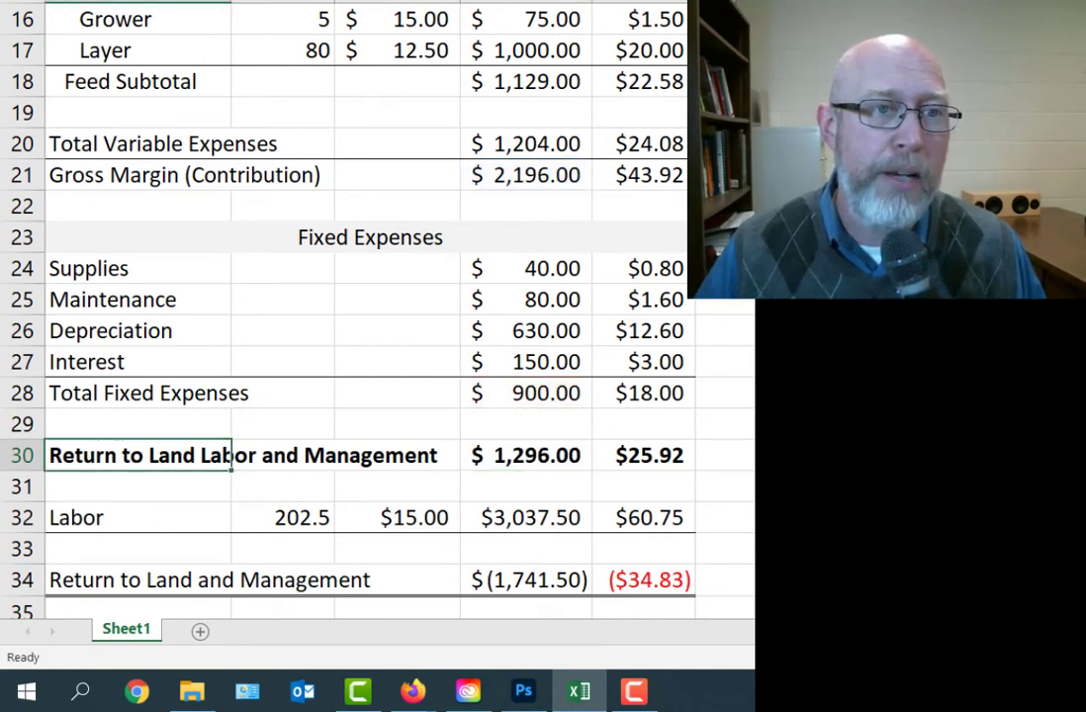
type("Management")
key("ctrl+z")
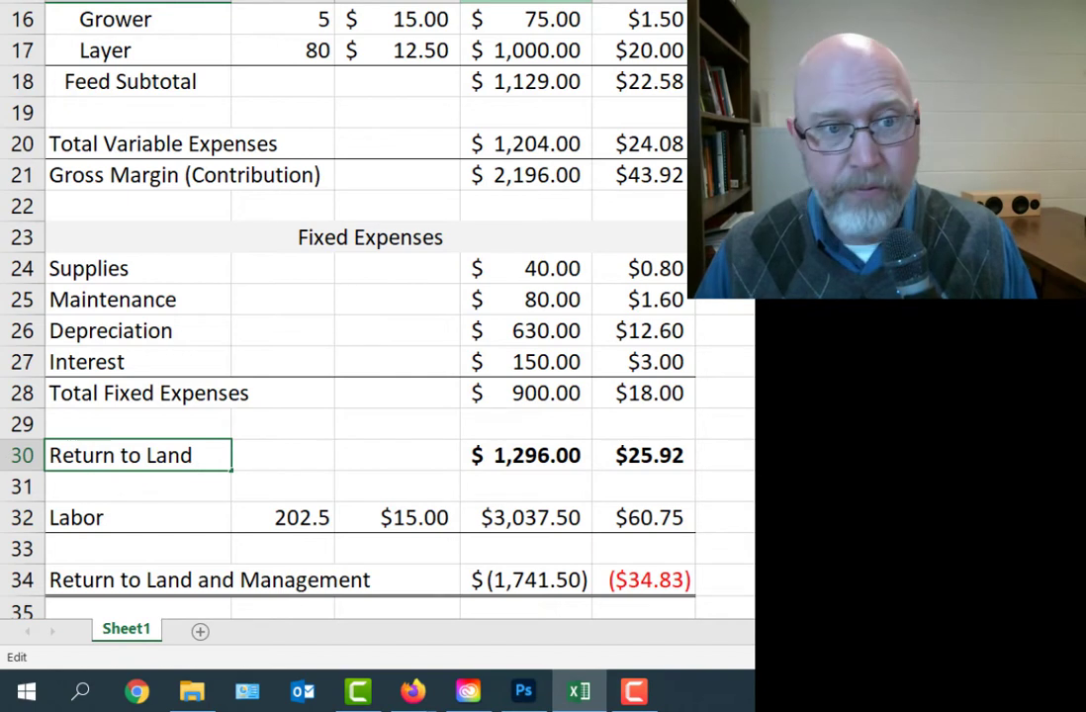
key("Down")
type(",")
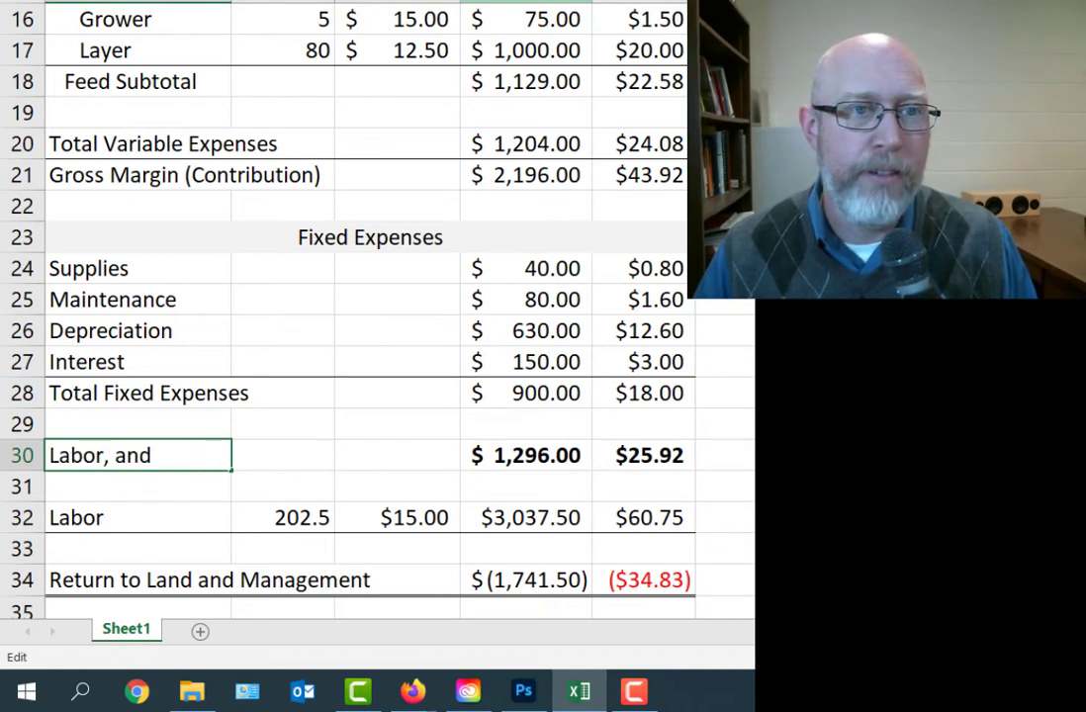
key("Return")
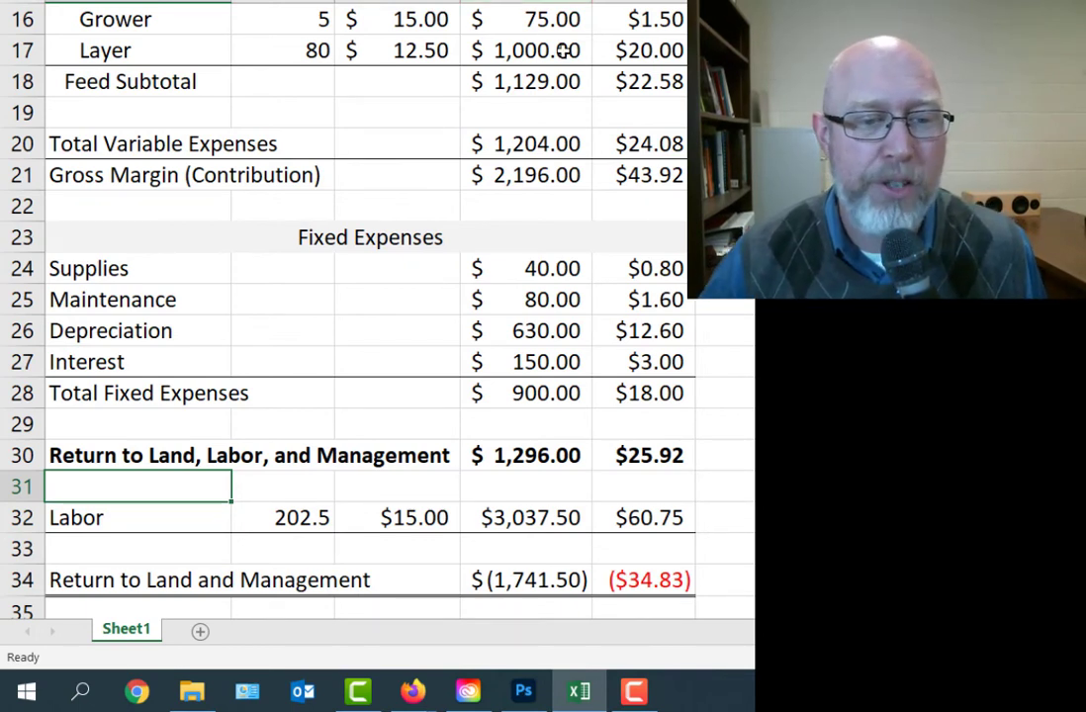
Step: Examine the Labor quantity alongside the Stewing Hens row in the Revenue section, and return to the Labor quantity
left_click(309, 518)
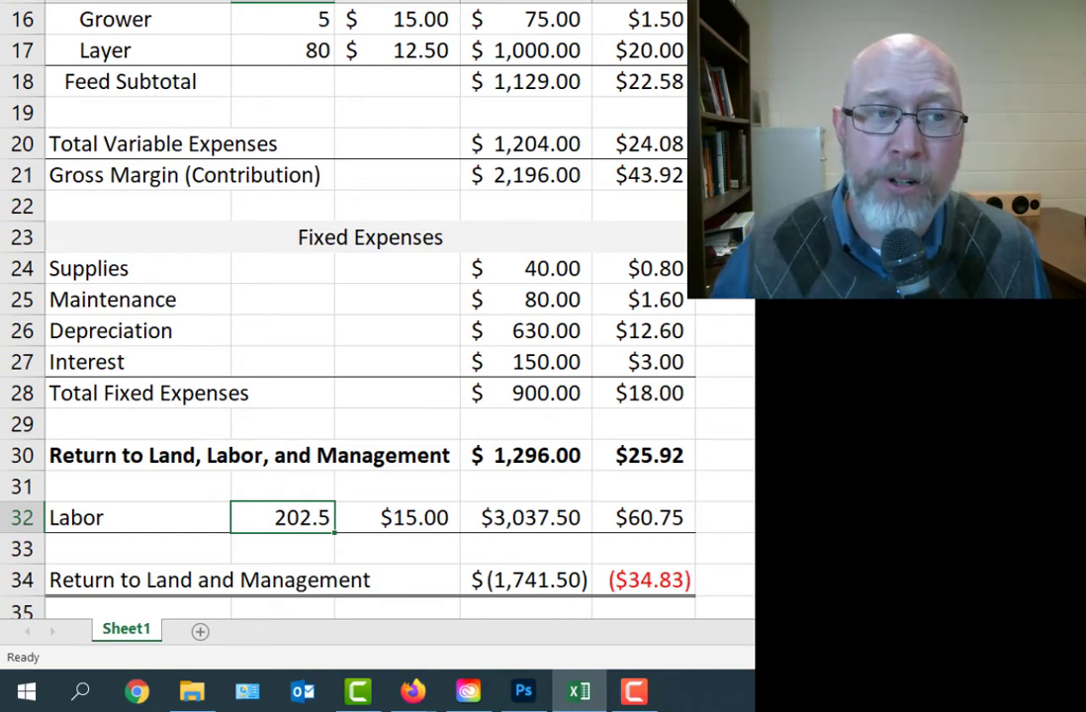
scroll(294, 233, "up", 5)
left_click(293, 234)
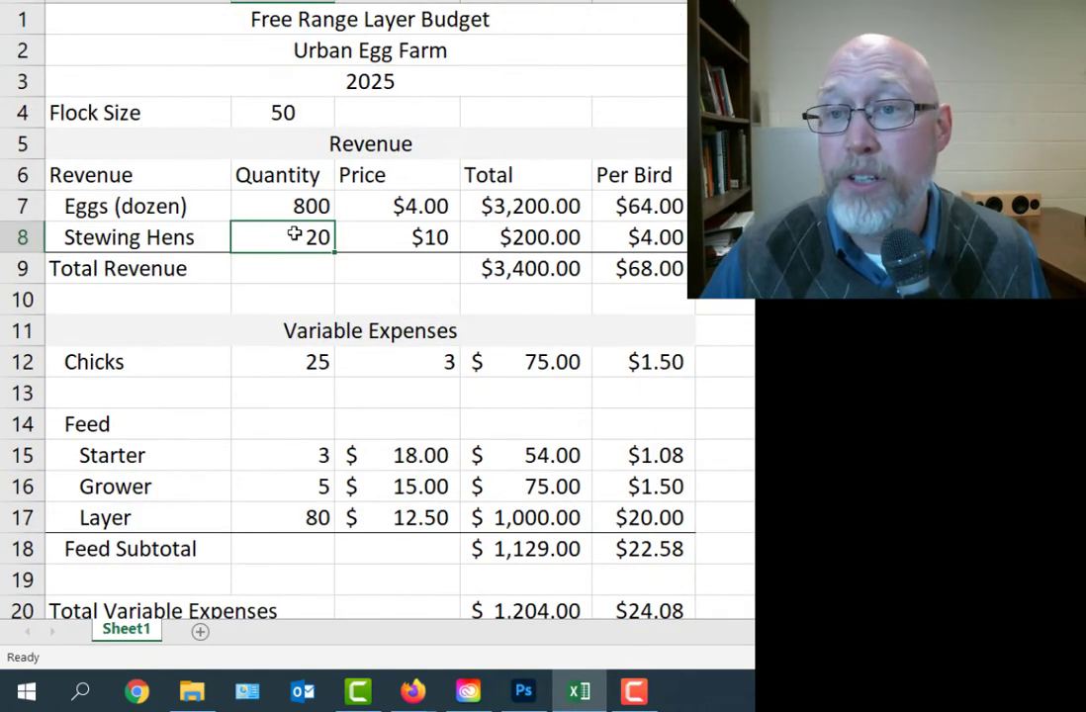
left_click_drag(126, 237, 712, 239)
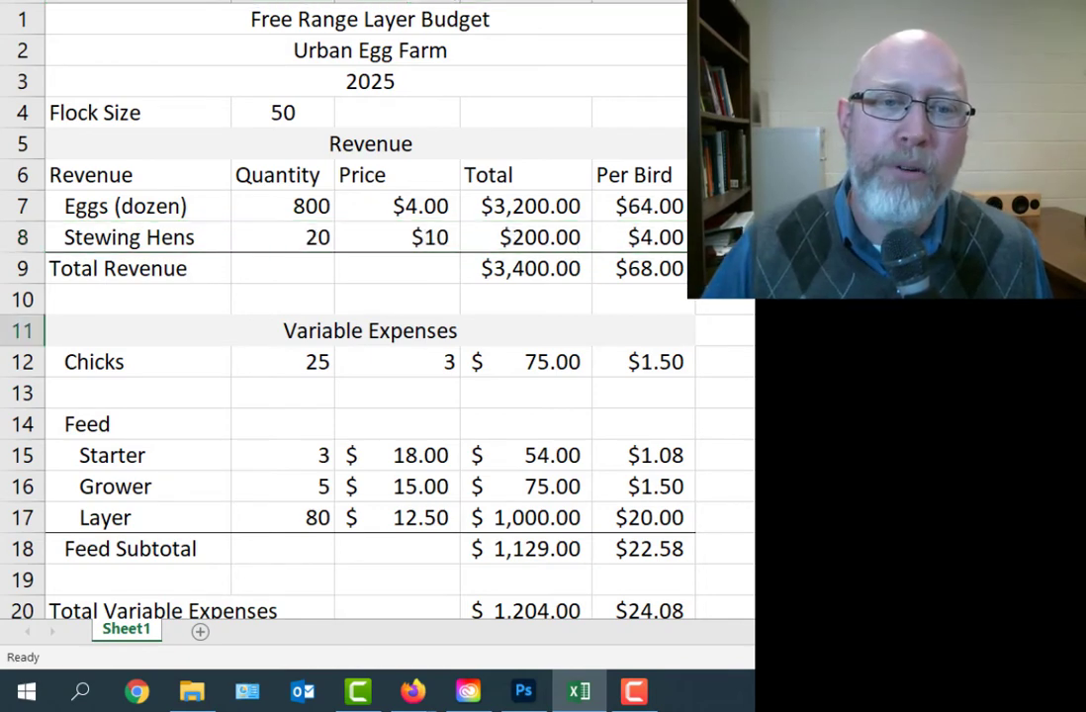
scroll(346, 317, "down", 5)
scroll(346, 316, "down", 2)
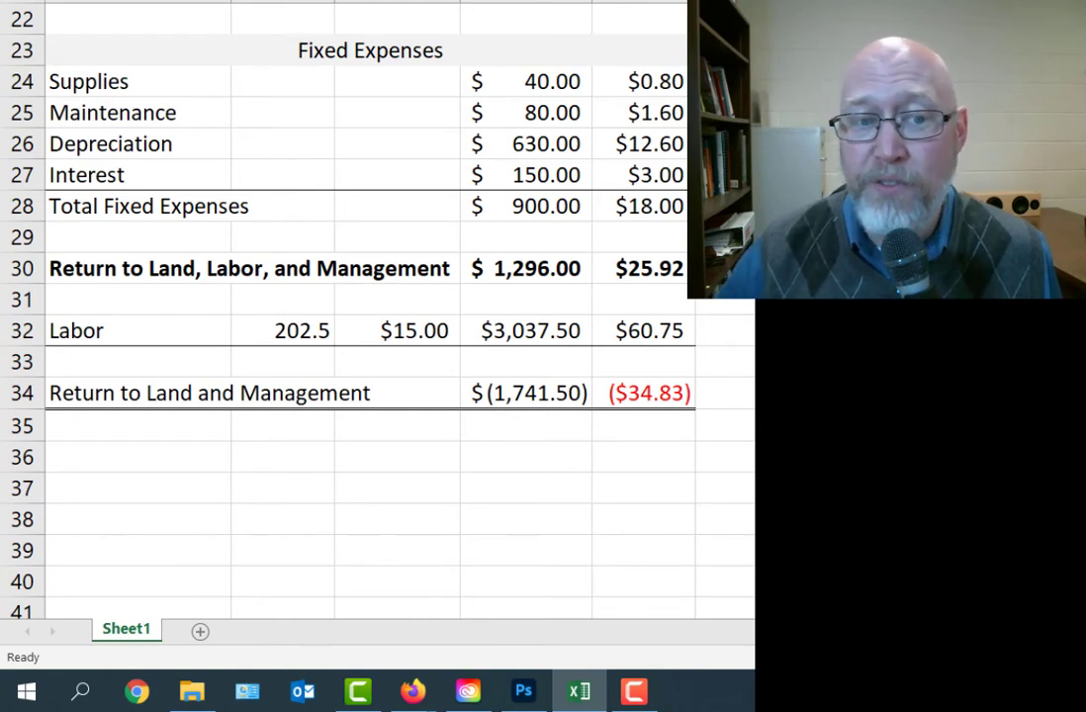
left_click(294, 332)
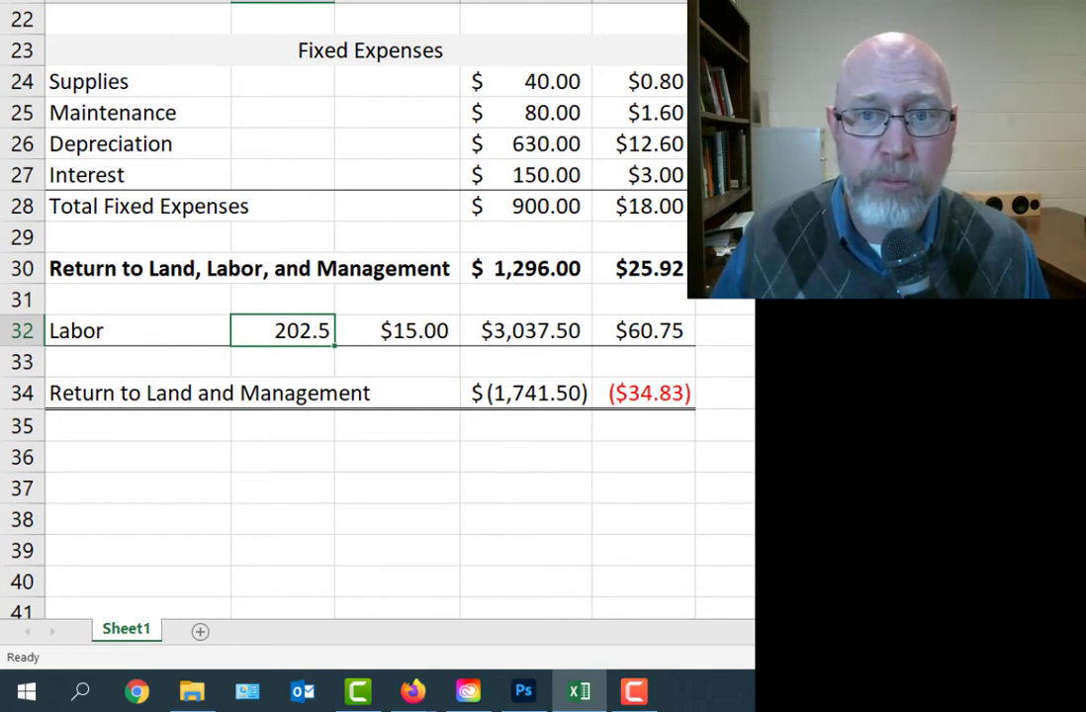
Step: Set the Labor price to $7.25 and check the Labor total
left_click(397, 331)
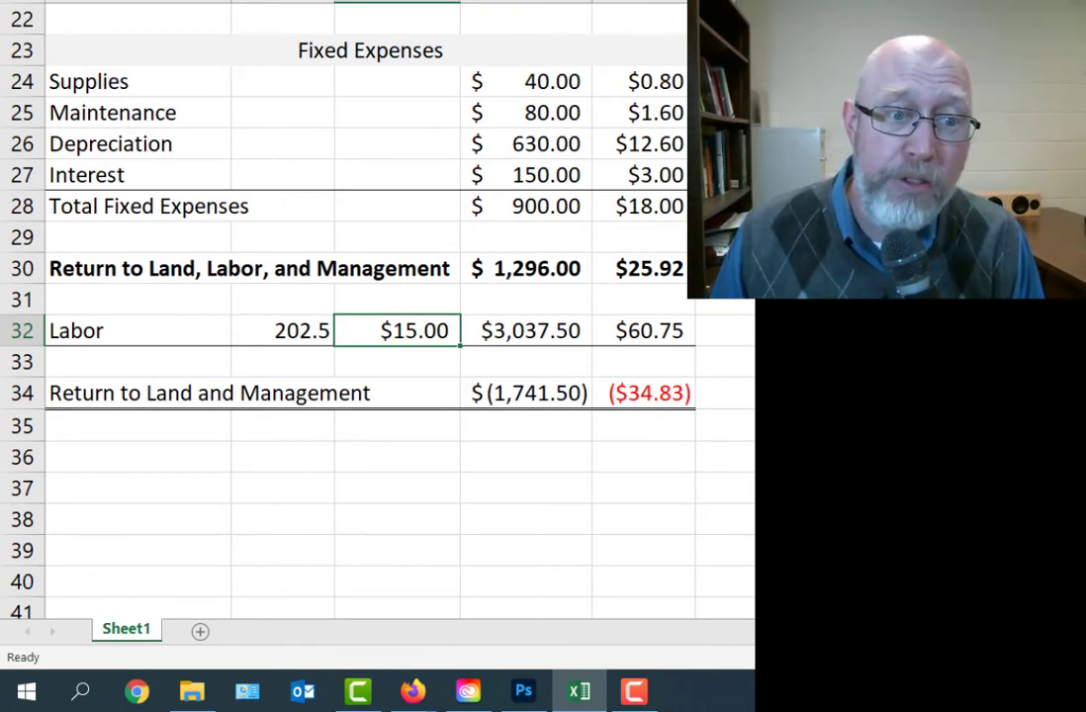
key("Down")
key("Up")
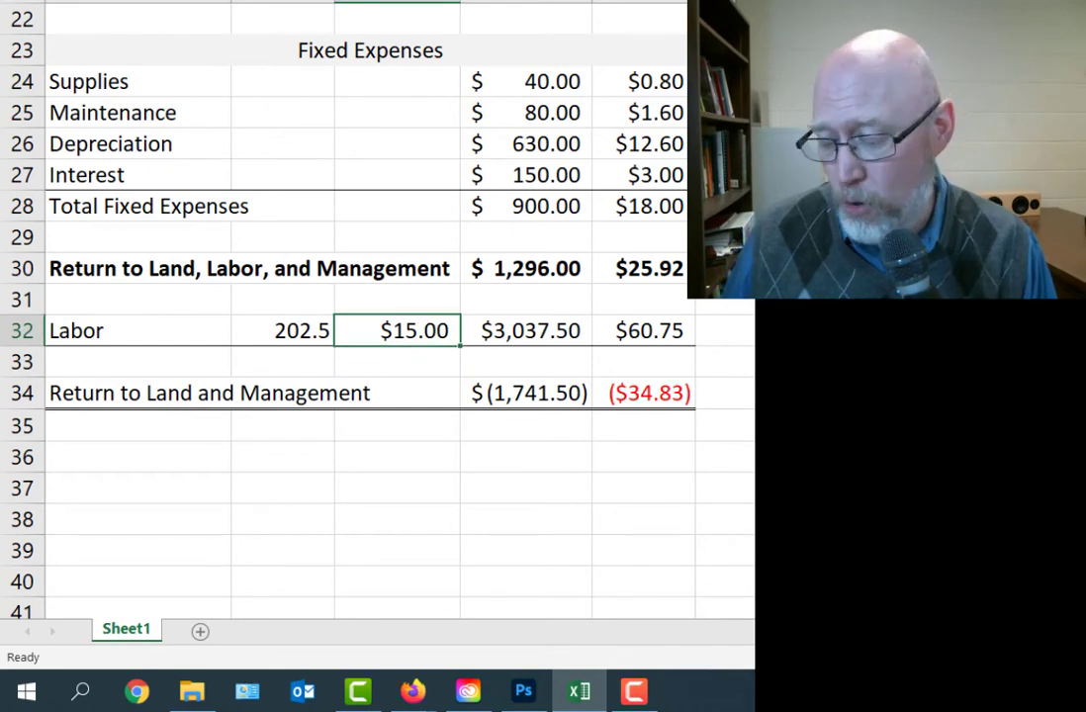
type("15")
key("BackSpace")
key("BackSpace")
type("7.25")
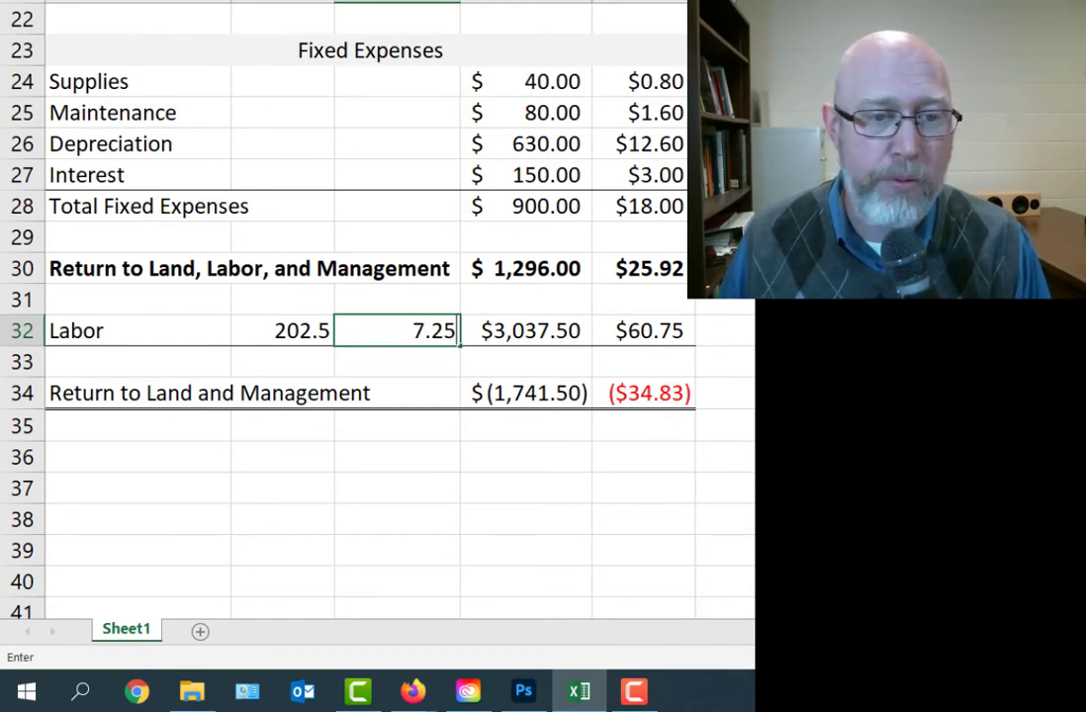
key("Return")
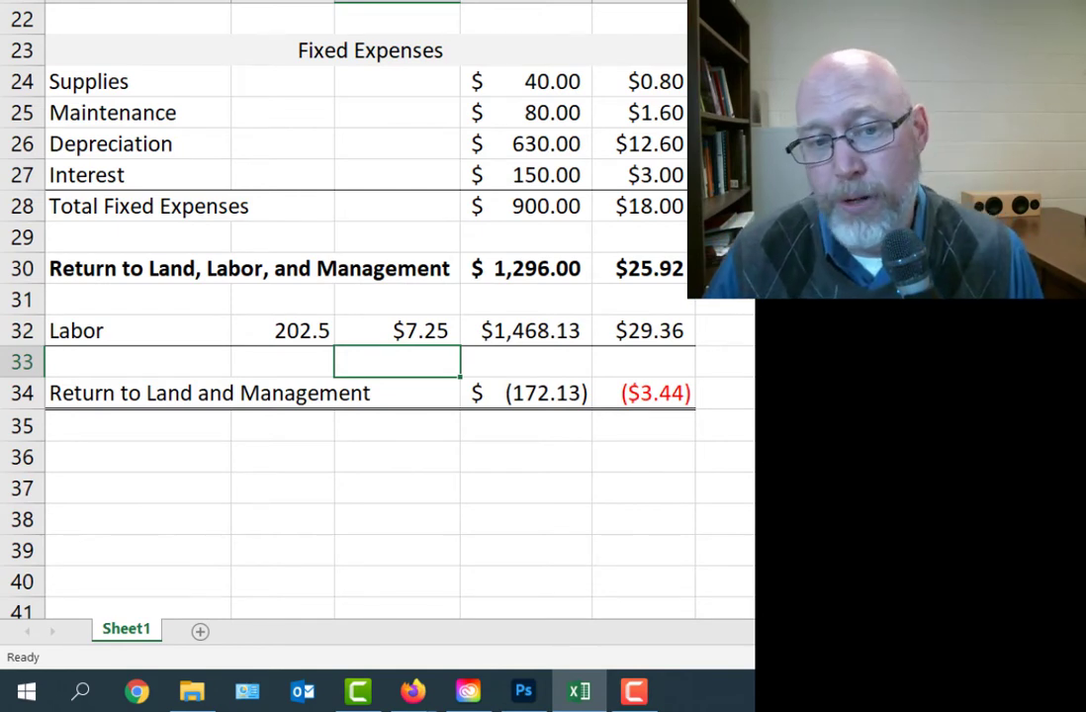
left_click(397, 331)
left_click(525, 331)
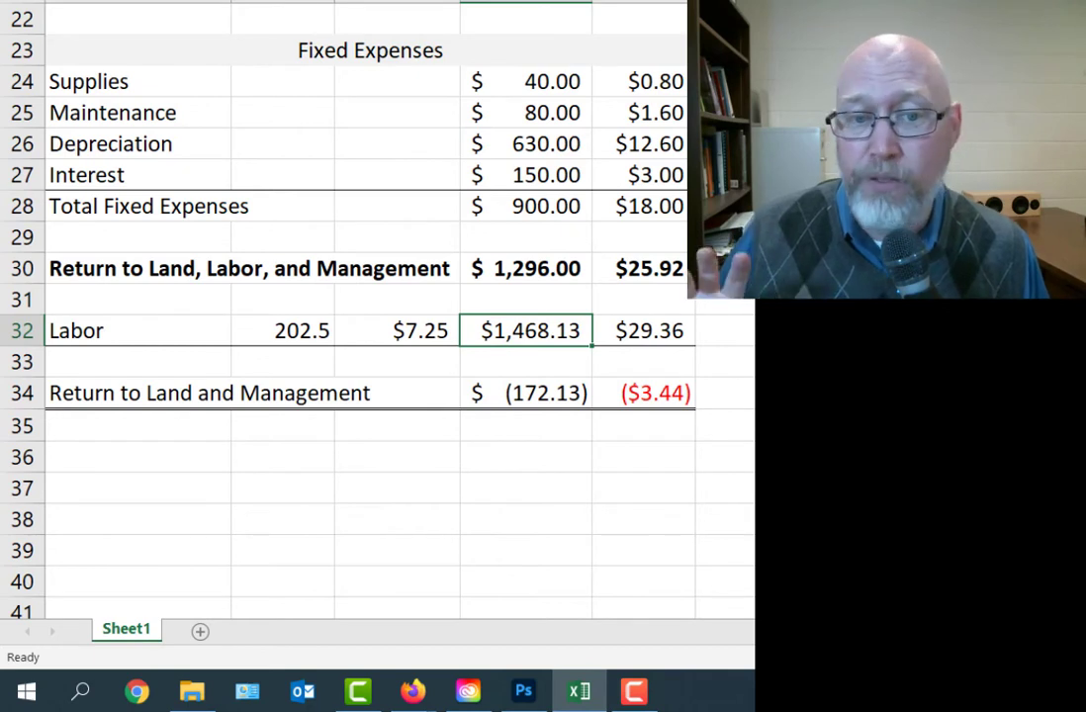
Step: Review the Labor cost per bird, the Return to Land and Management total, and the Return to Land, Labor, and Management total
left_click(643, 331)
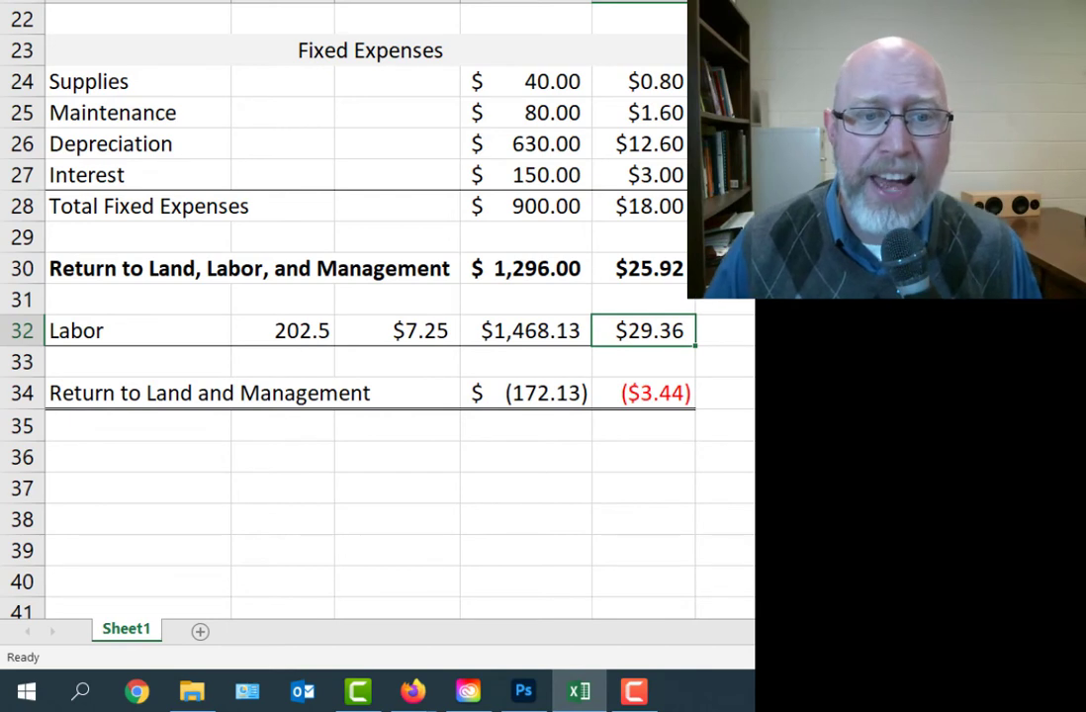
left_click(642, 362)
left_click(525, 393)
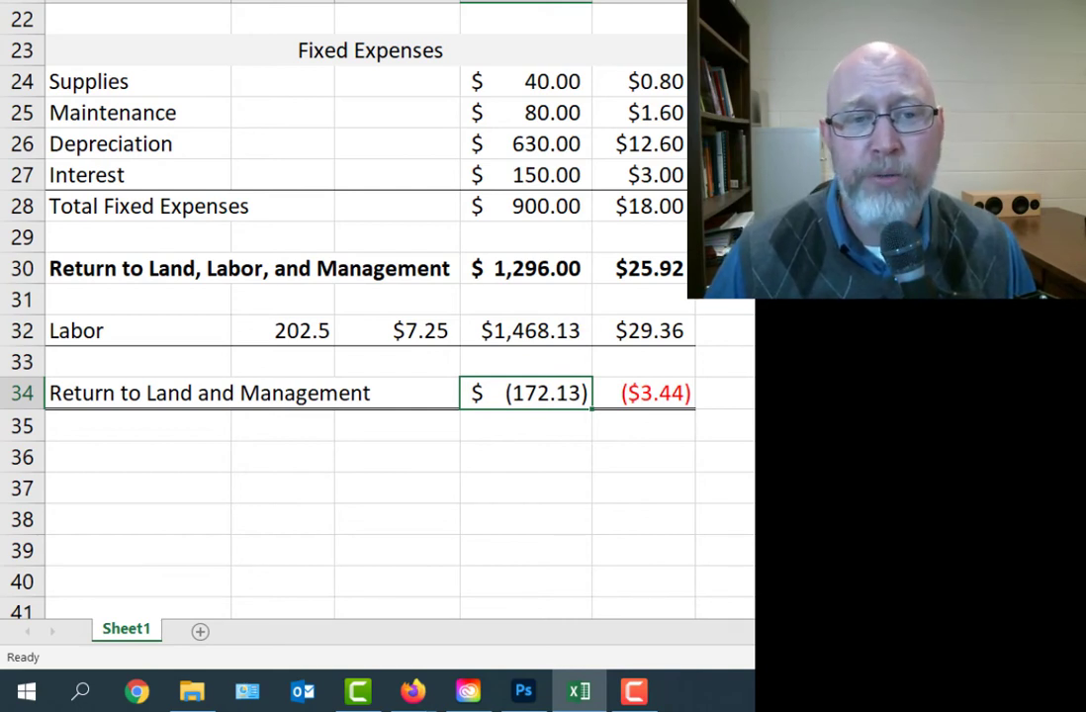
left_click(549, 268)
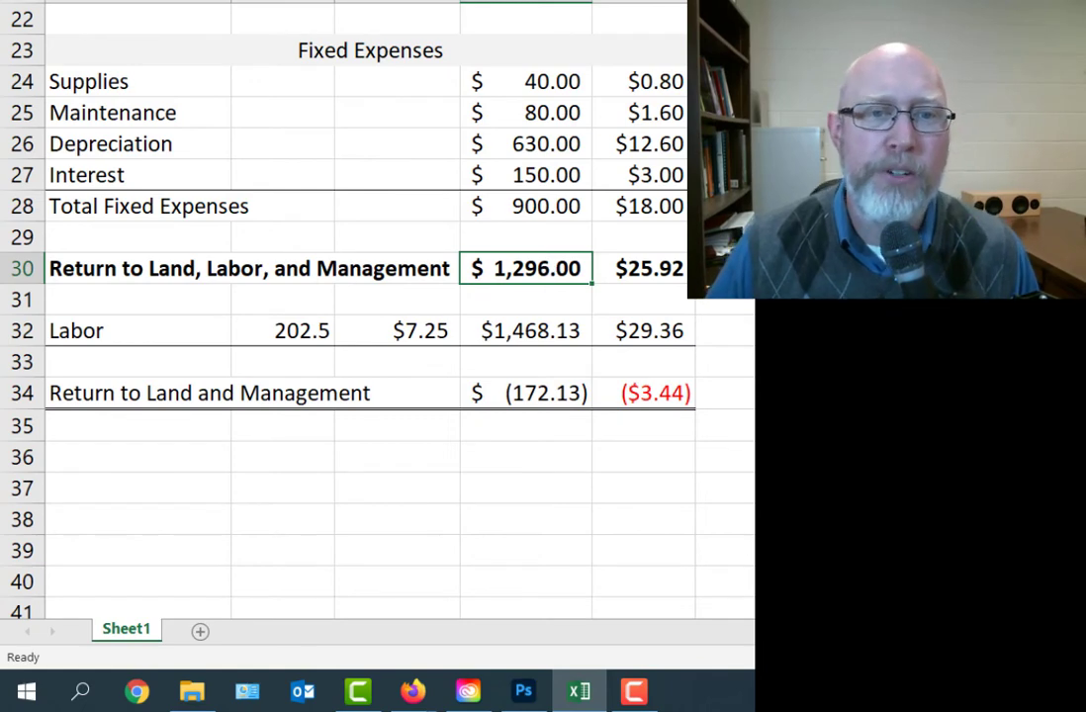
Step: Add a "Per Dozen" column heading next to the Per Bird heading in row 6
scroll(650, 393, "up", 7)
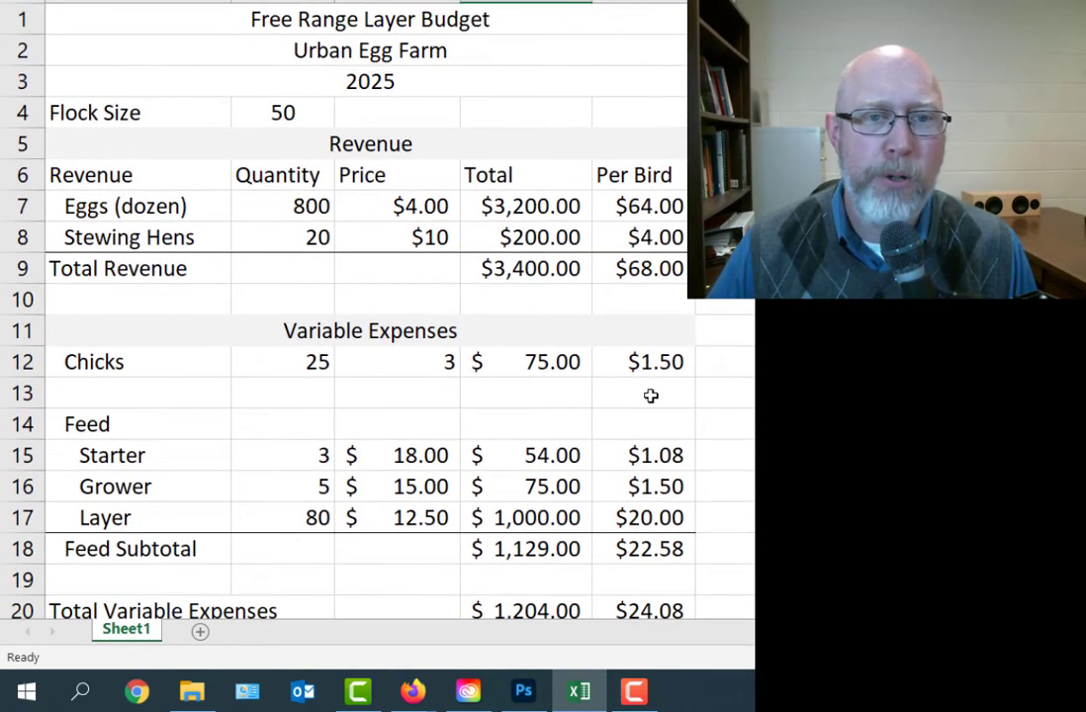
left_click(722, 175)
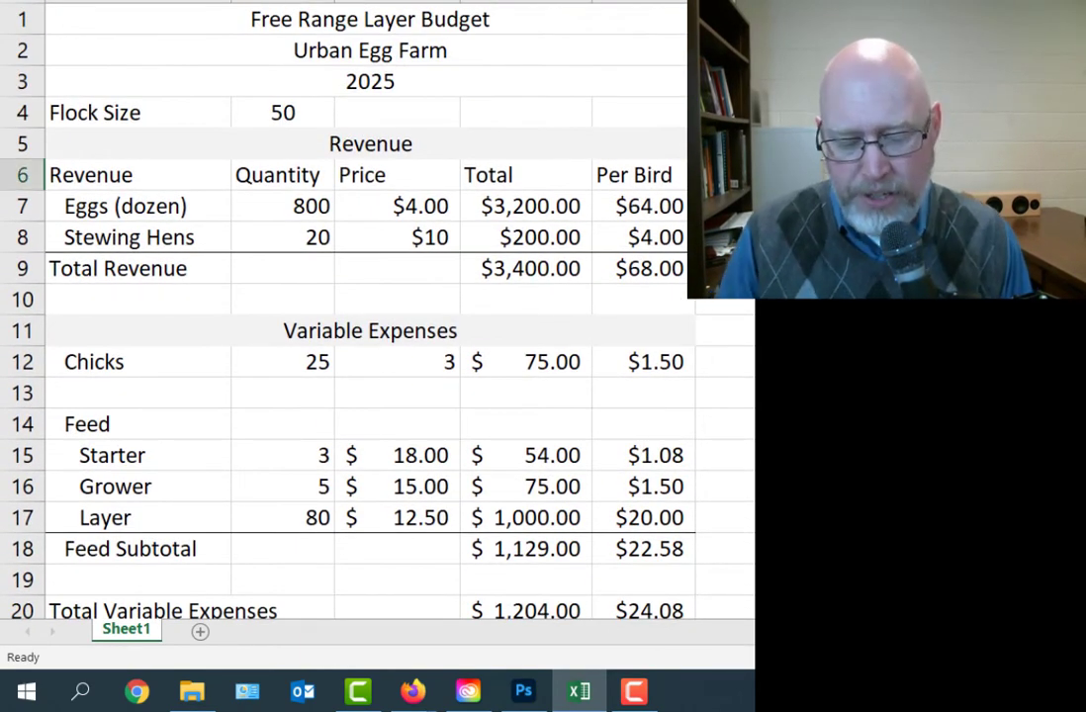
type("P")
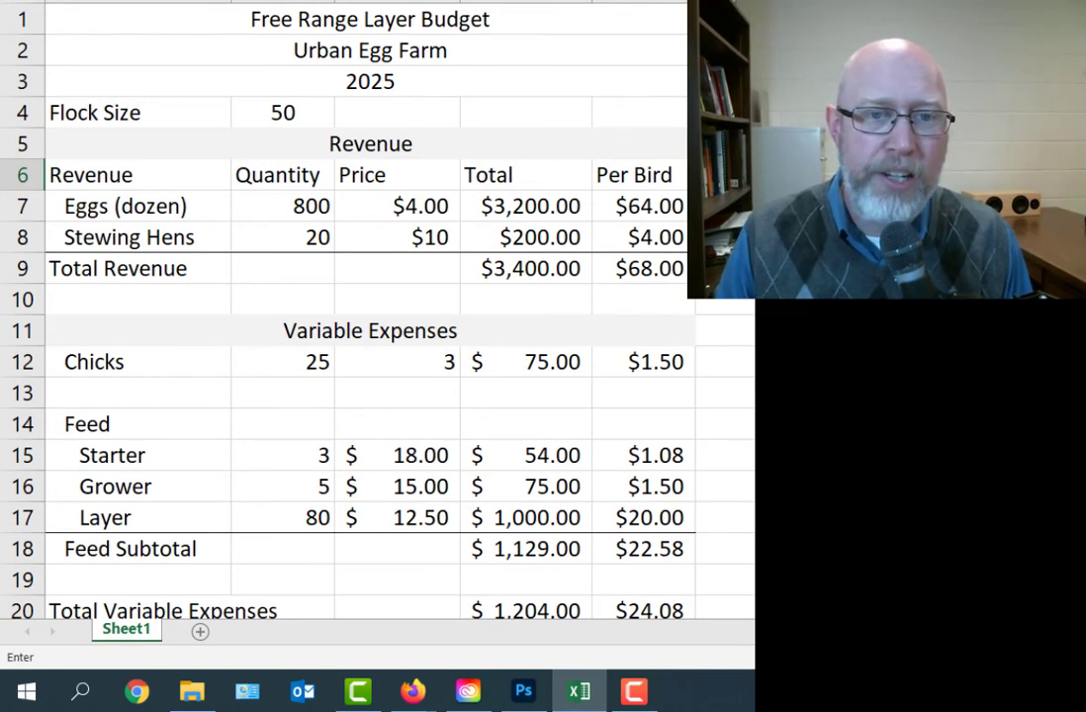
key("Return")
Step: Calculate the Eggs revenue per dozen by dividing the Eggs total by its quantity (=D7/B7), and reopen the formula for editing
key("Left")
key("Left")
key("Left")
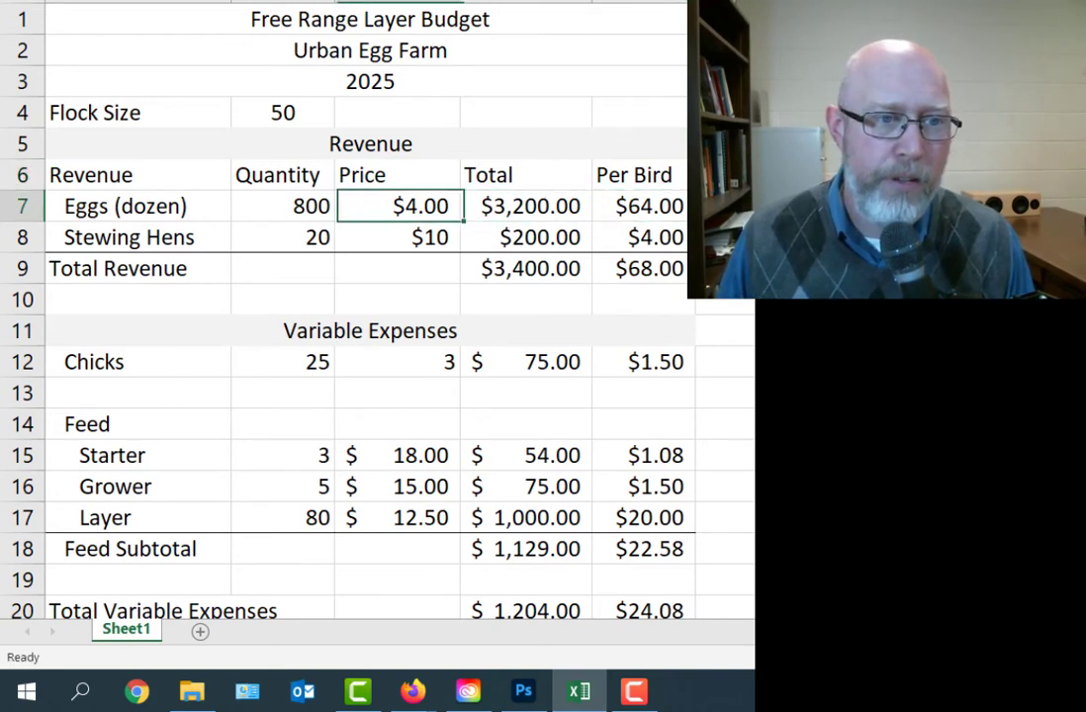
key("Left")
key("Right")
key("Right")
key("Right")
key("Right")
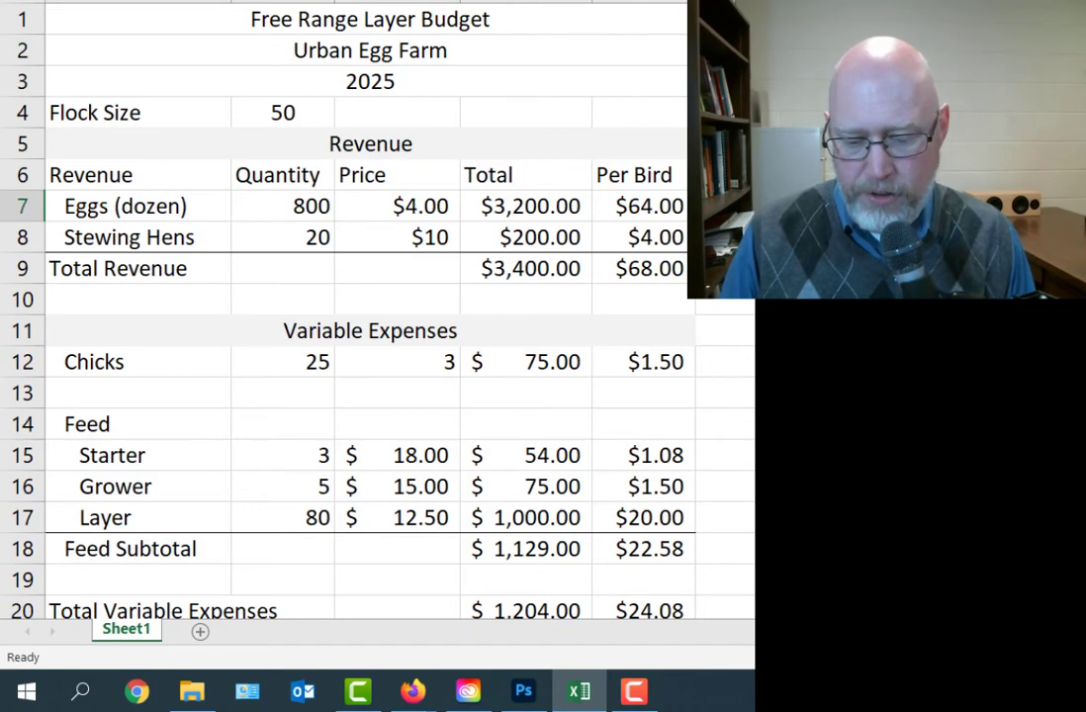
type("=")
key("Left")
key("Left")
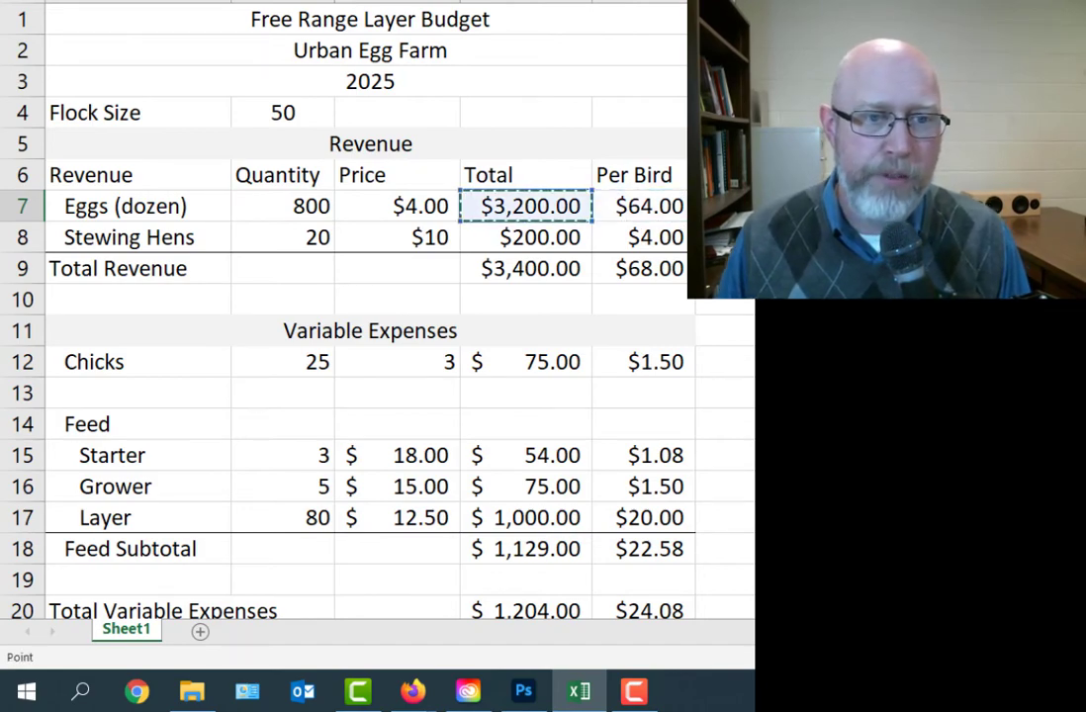
type("/")
key("Left")
key("Left")
key("Left")
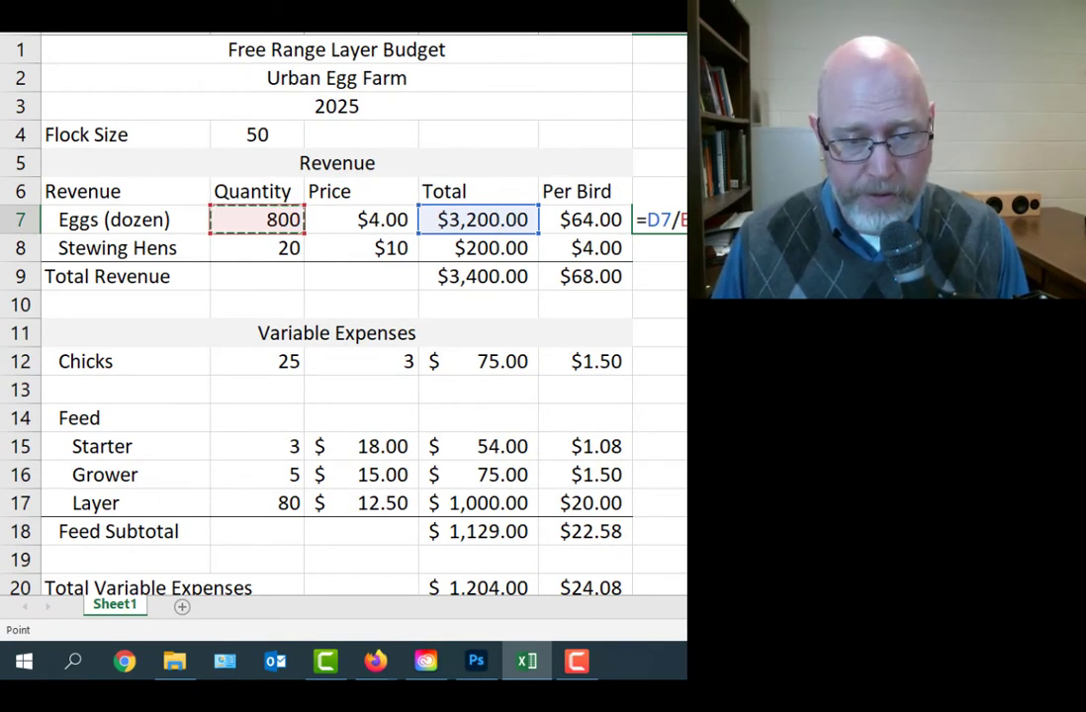
key("Return")
key("Up")
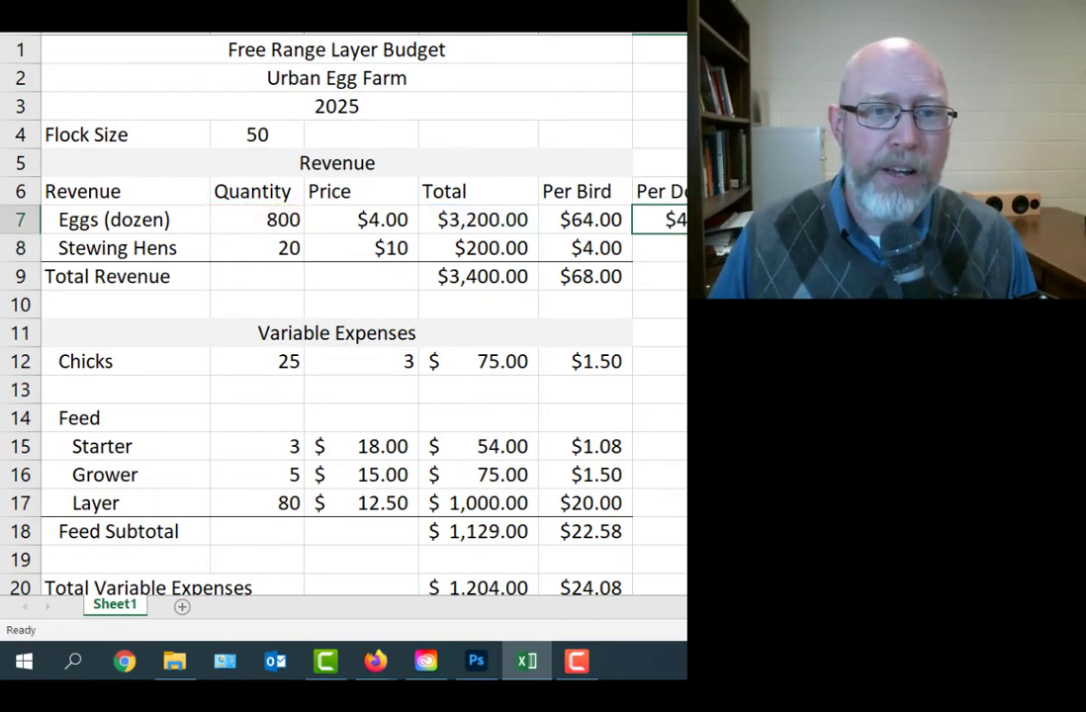
key("F2")
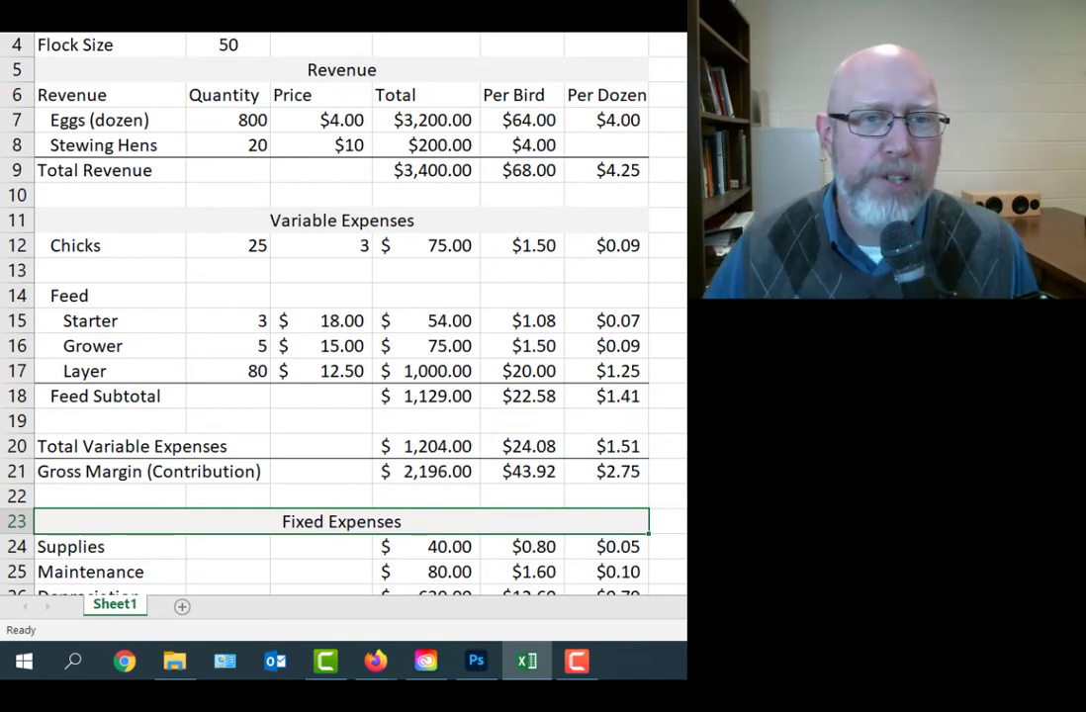
Step: Examine the Per Dozen figures for Stewing Hens, the Feed Subtotal, Total Variable Expenses and Gross Margin
left_click_drag(607, 149, 545, 162)
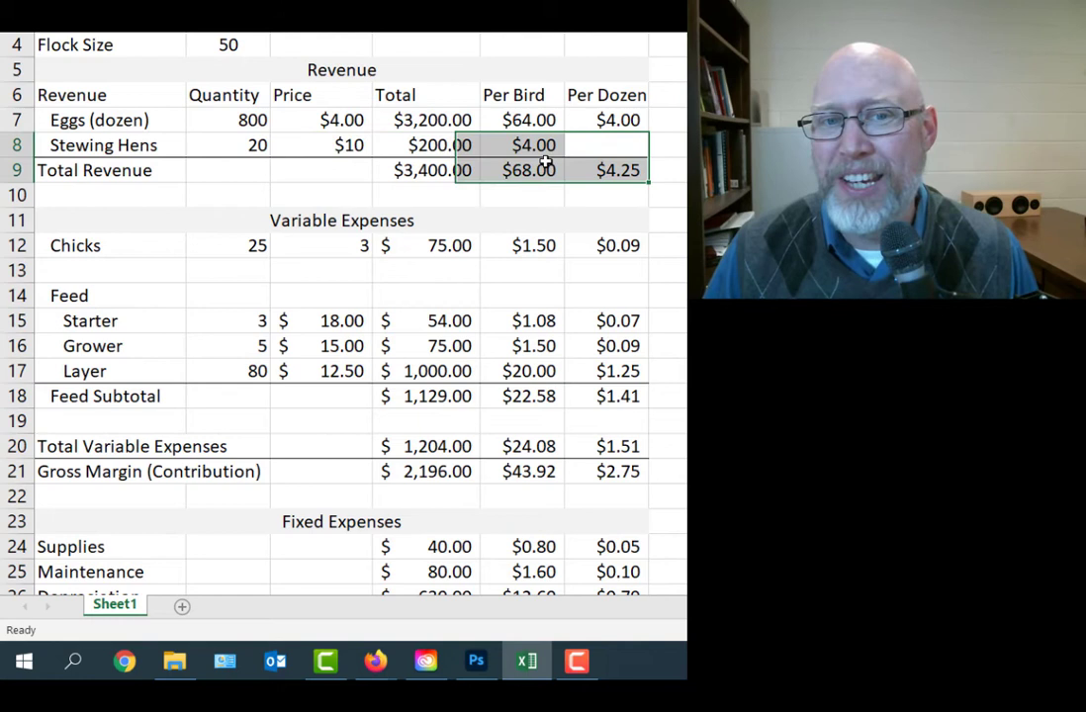
left_click(607, 145)
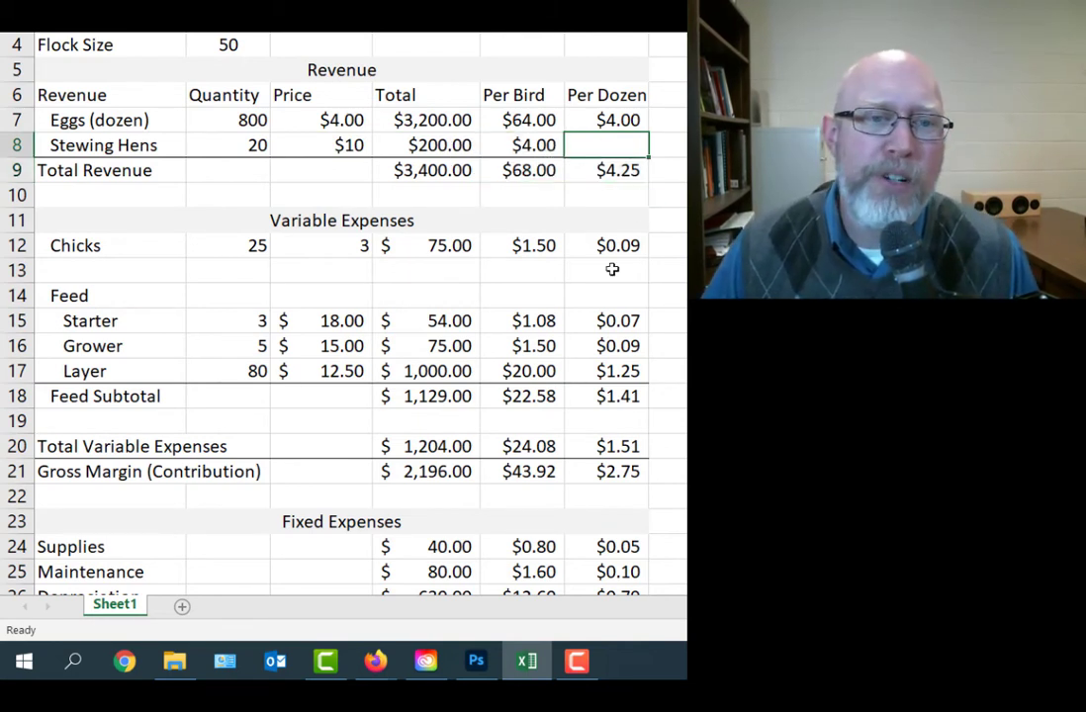
scroll(569, 255, "down", 1)
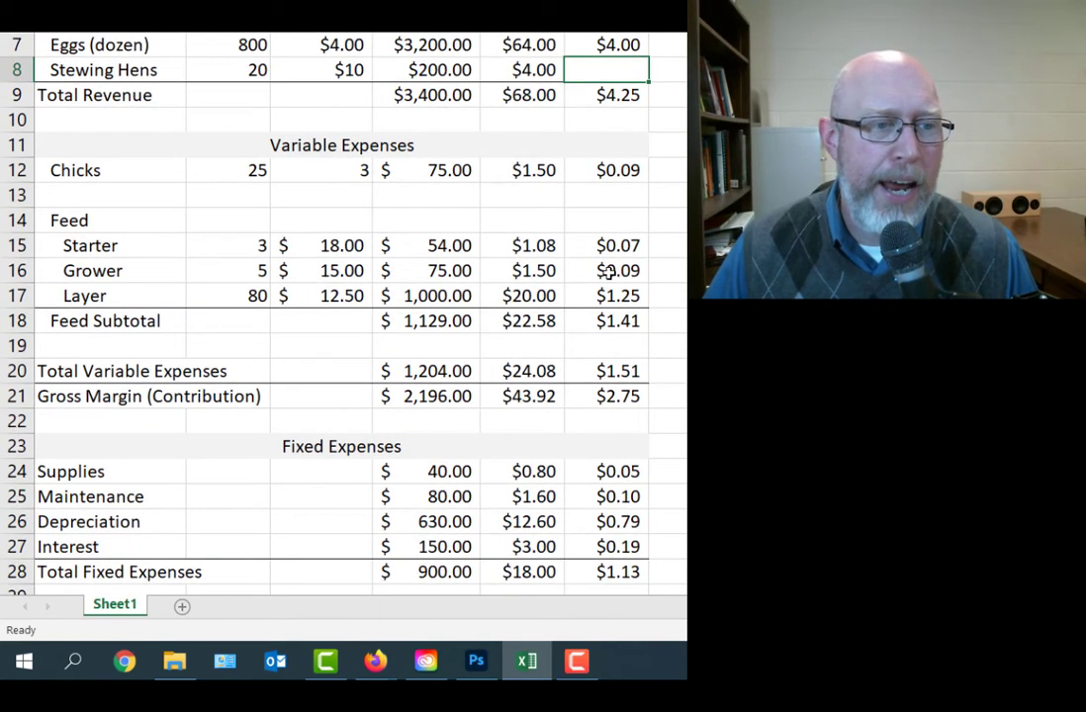
scroll(522, 237, "down", 1)
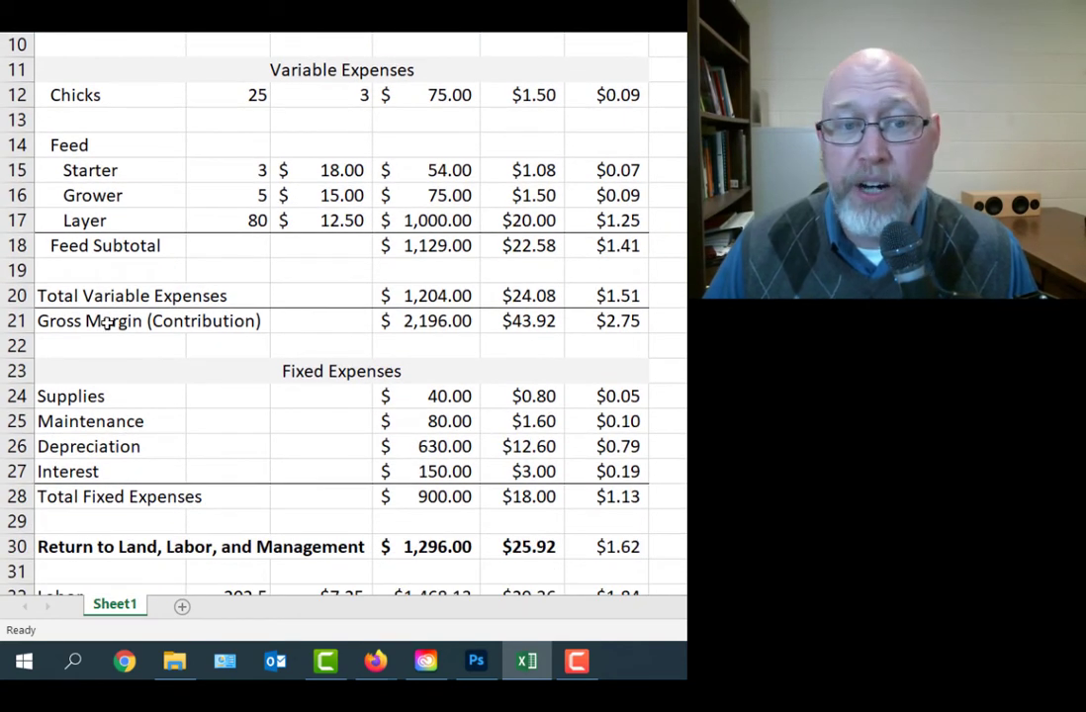
left_click(617, 322)
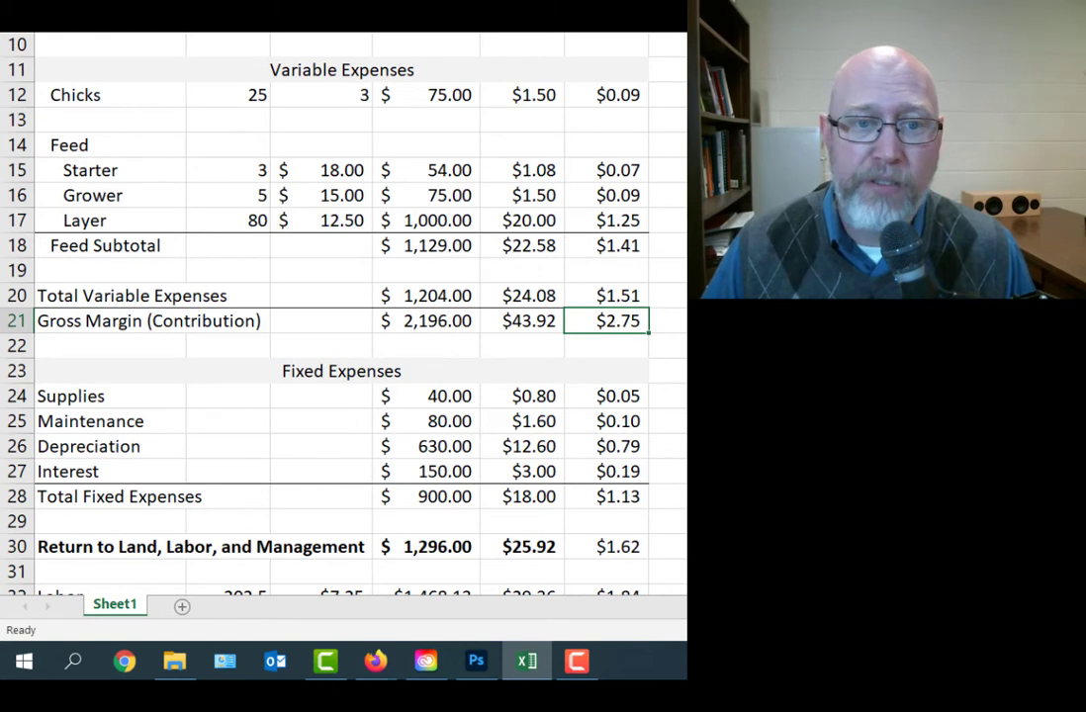
left_click(618, 245)
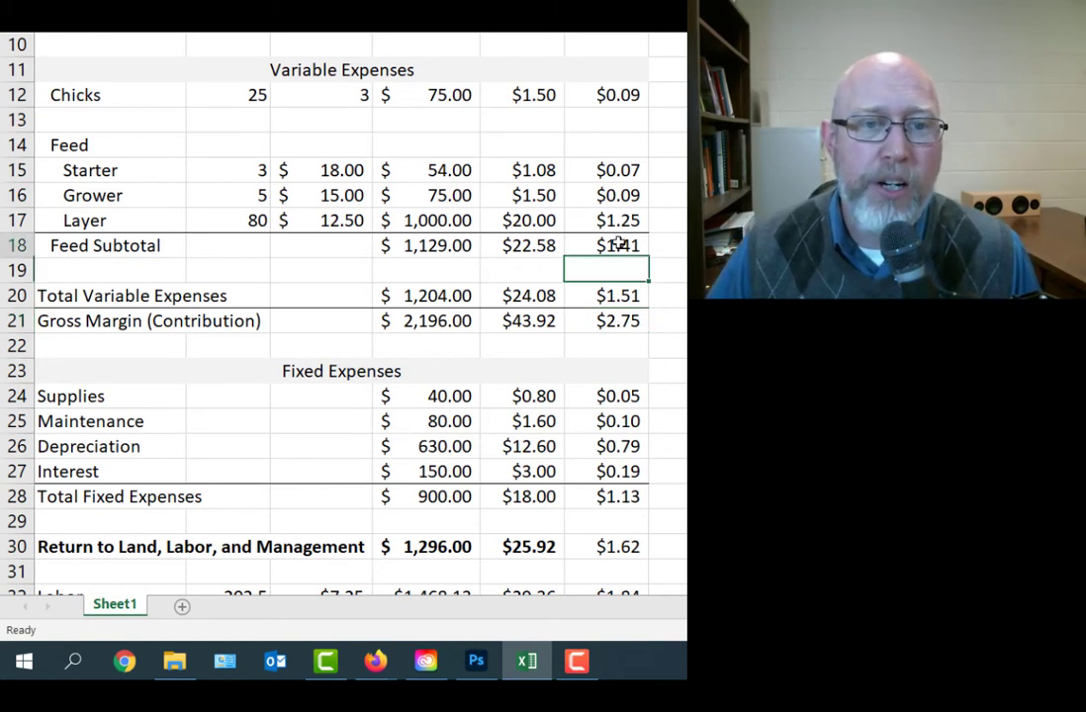
left_click(614, 295)
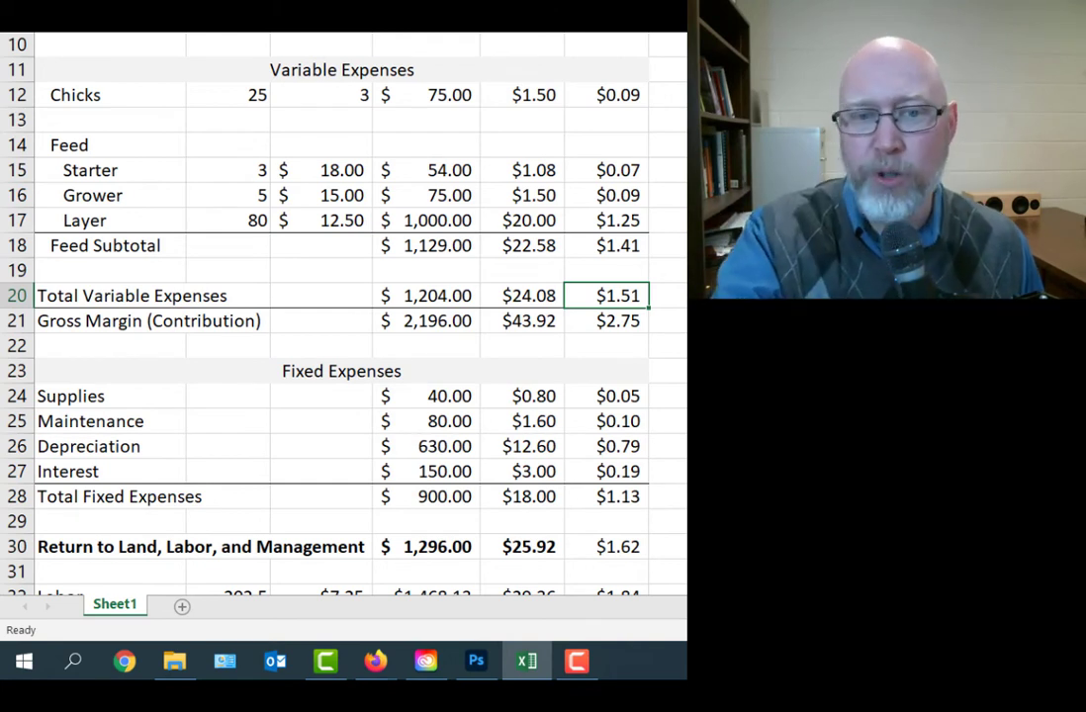
left_click(603, 321)
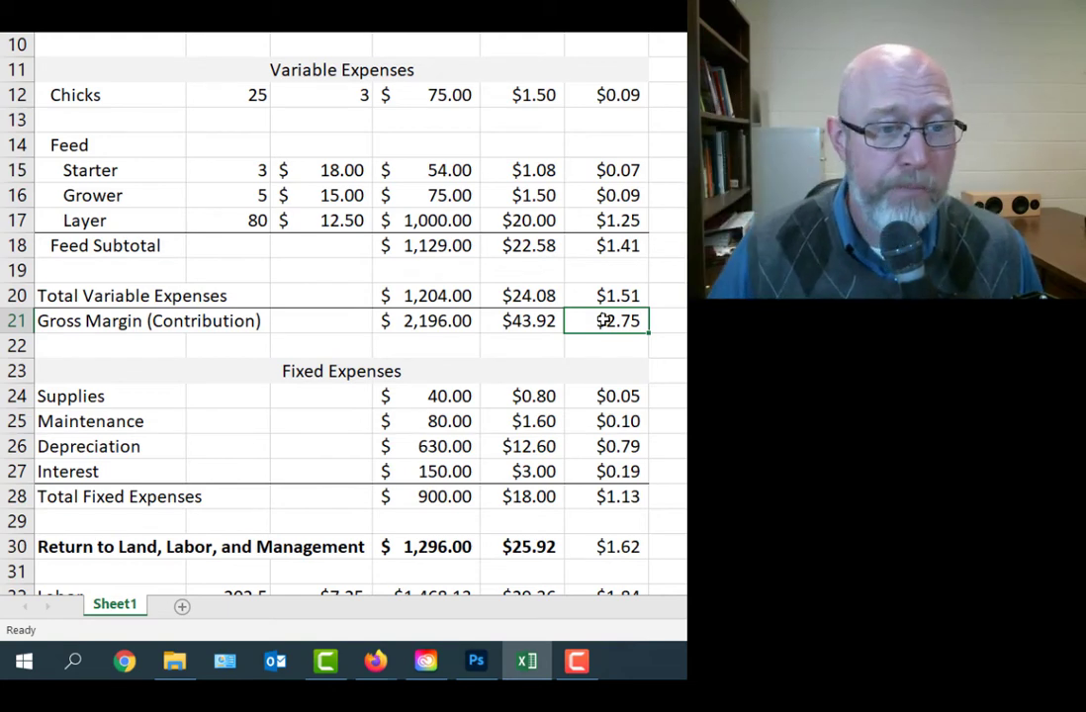
Step: Review the Total Fixed Expenses row and the Per Dozen Return to Land, Labor, and Management
scroll(604, 320, "down", 2)
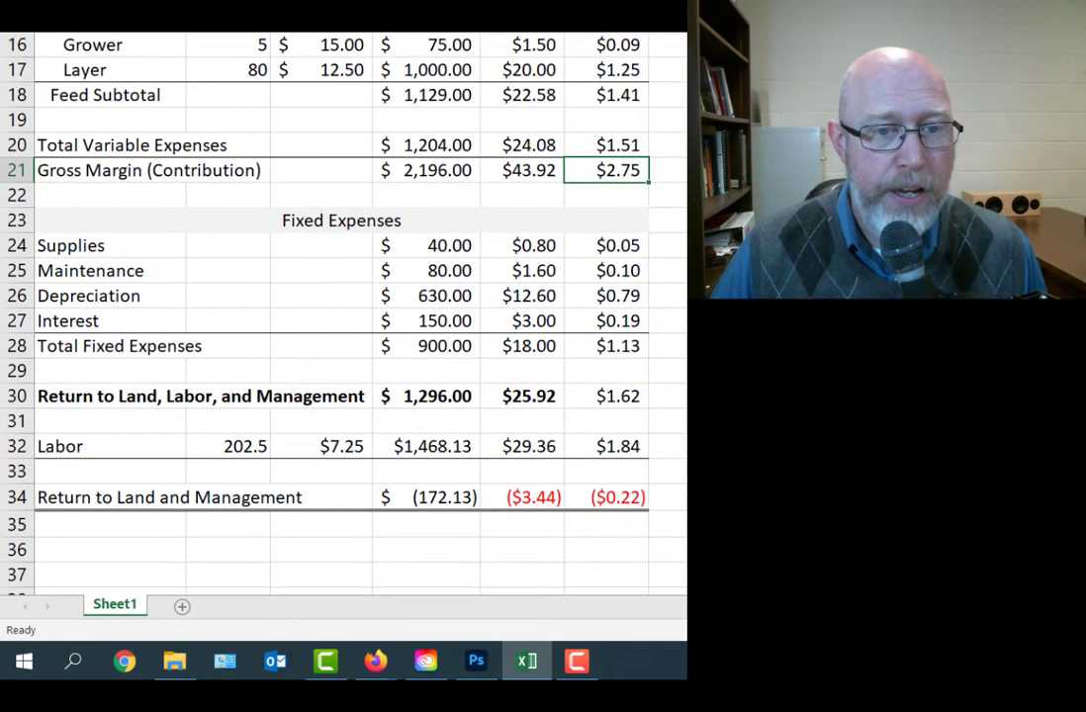
left_click_drag(114, 346, 590, 353)
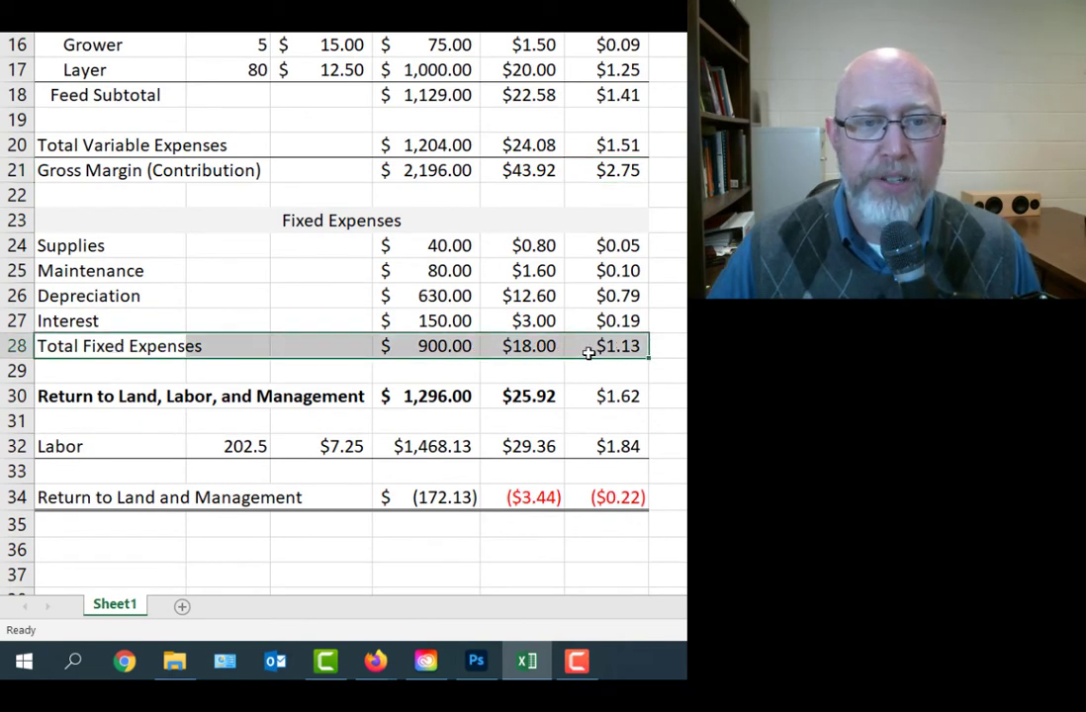
left_click(632, 396)
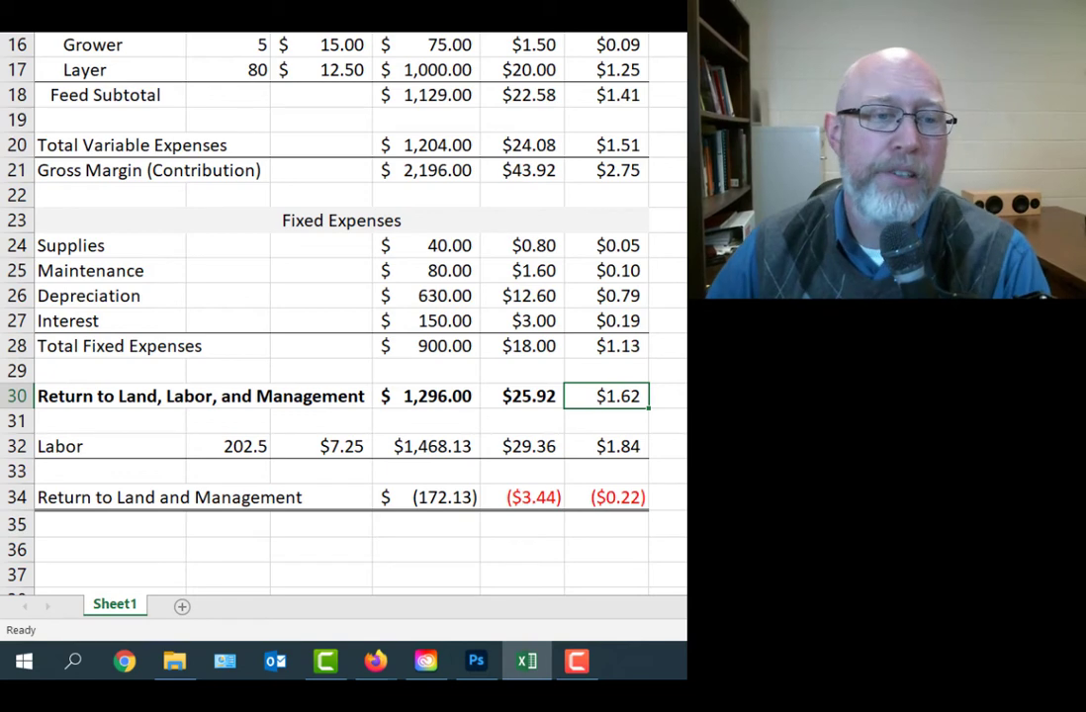
Step: Set the Eggs price to $5.00 and check the resulting returns at the end of the budget
scroll(508, 460, "up", 5)
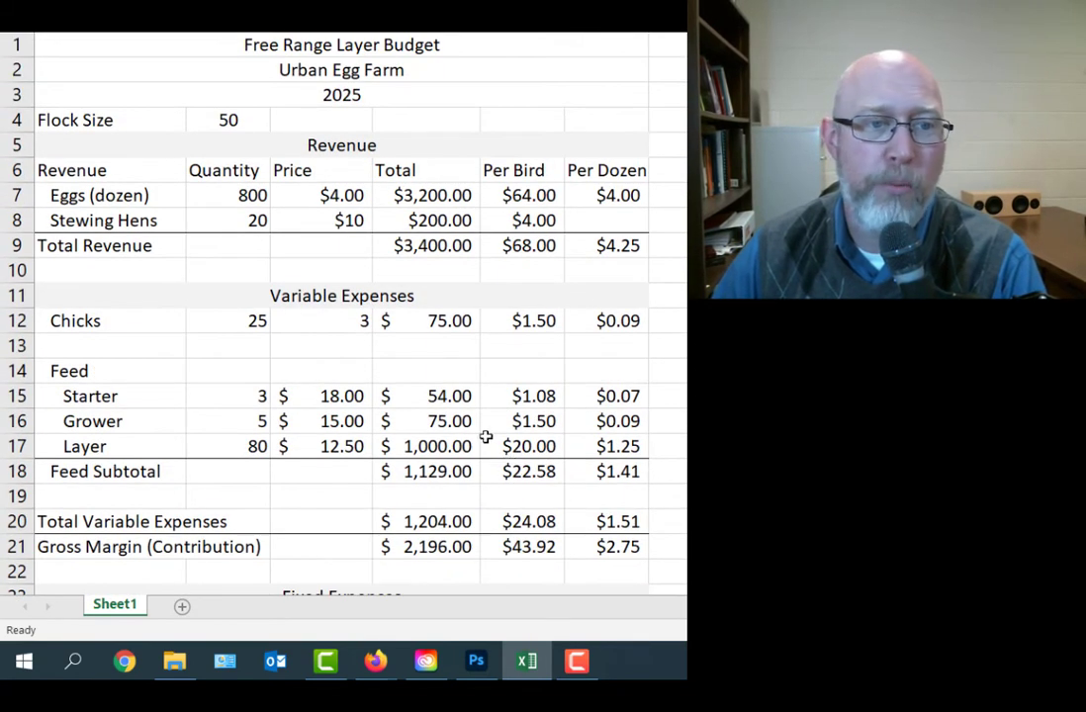
left_click(337, 195)
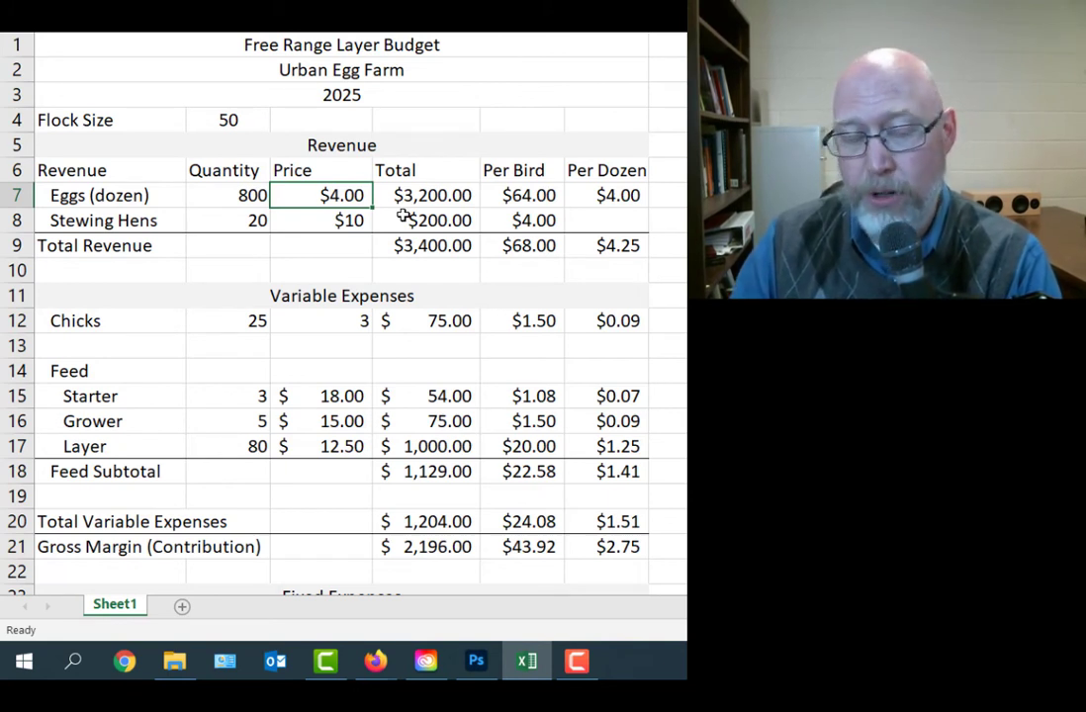
type("5.00")
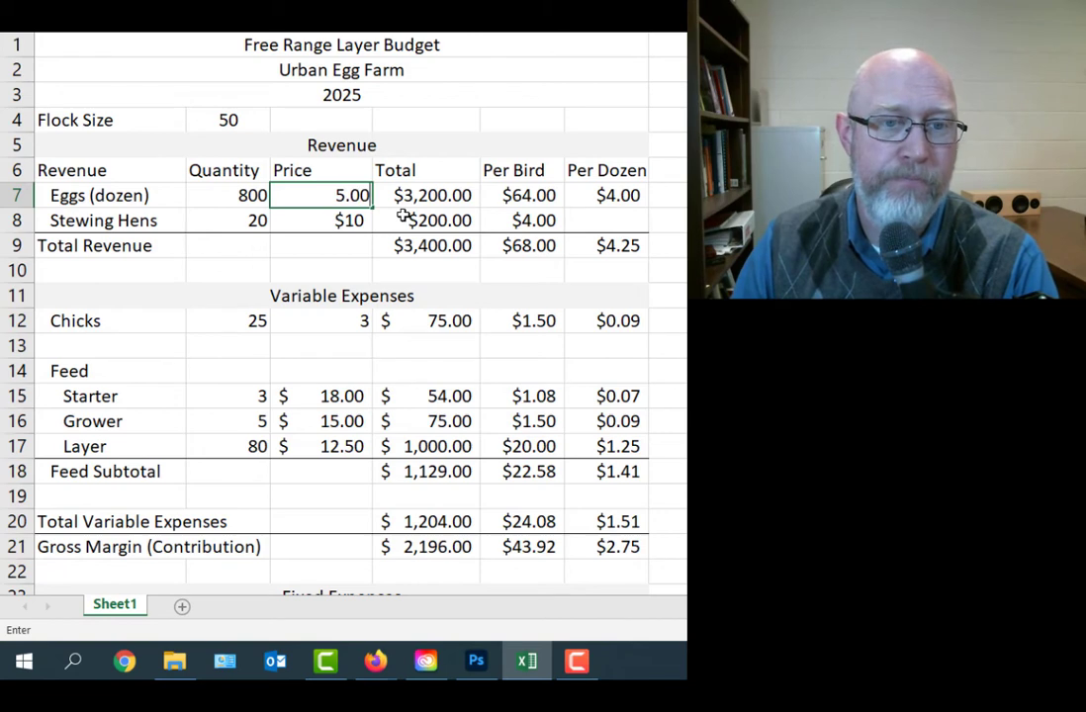
key("Return")
scroll(403, 216, "down", 6)
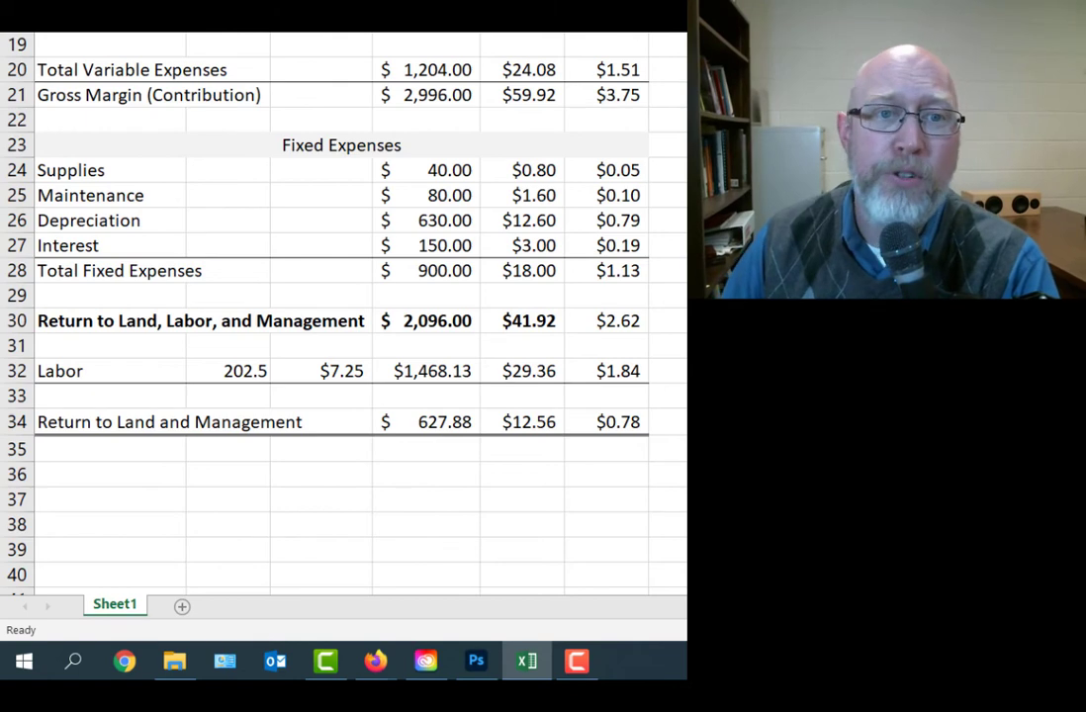
Step: Set the Eggs price to $1.50 and check the effect on the margin and returns
scroll(356, 217, "up", 6)
left_click(343, 195)
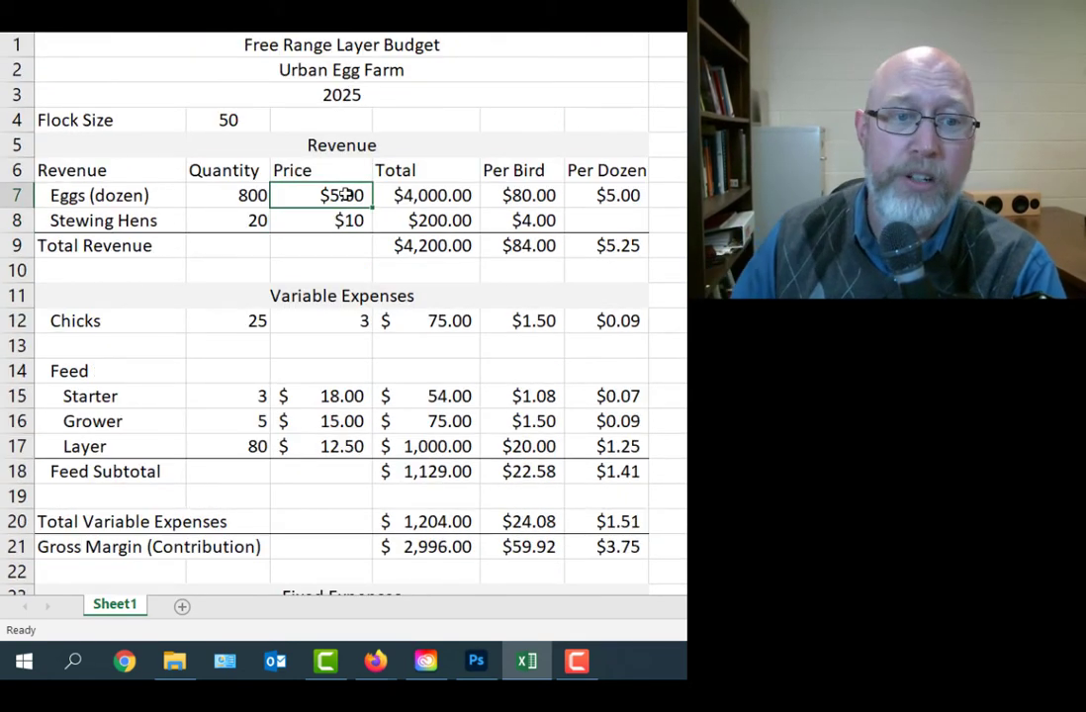
type("15")
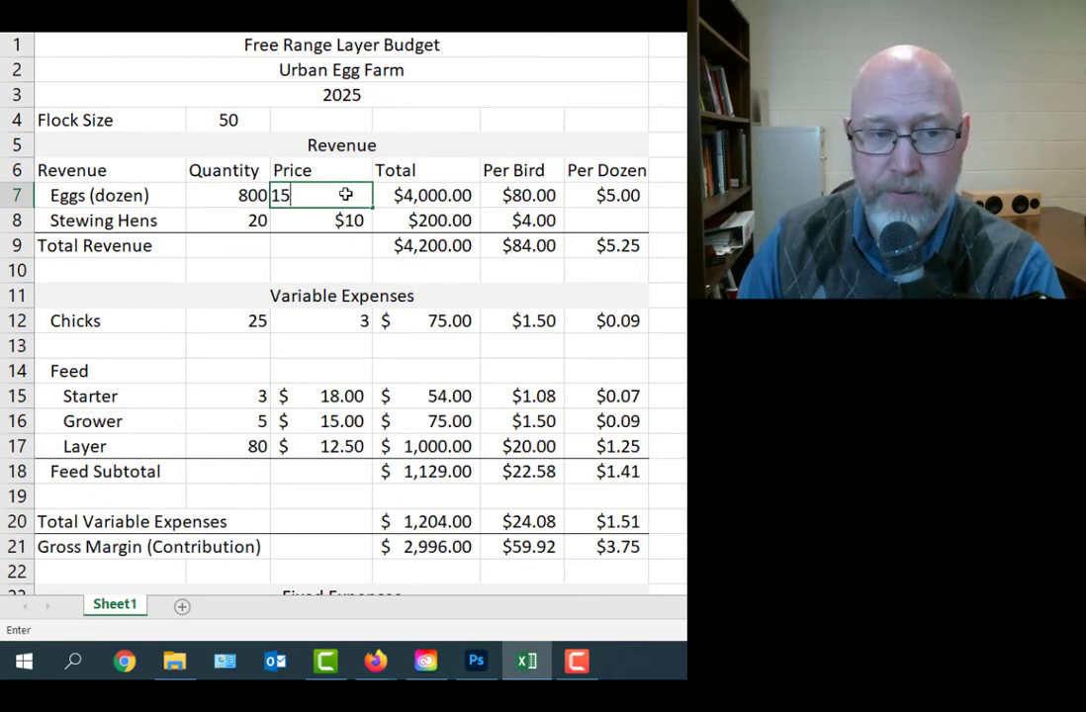
key("BackSpace")
type(".50")
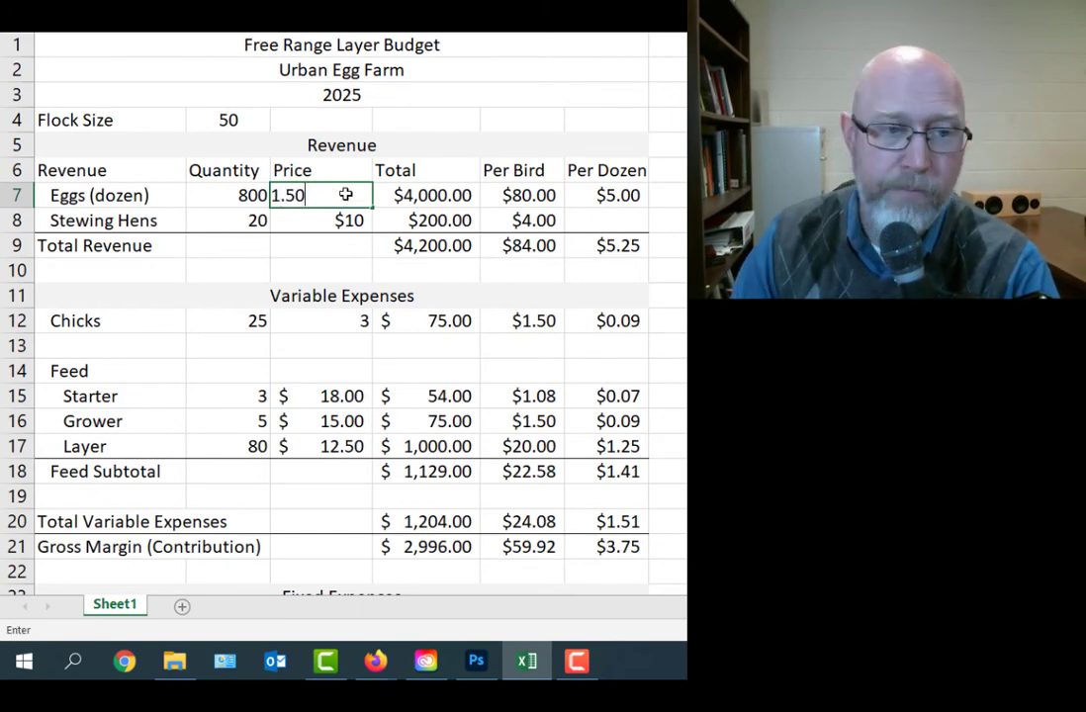
key("Return")
scroll(583, 279, "down", 6)
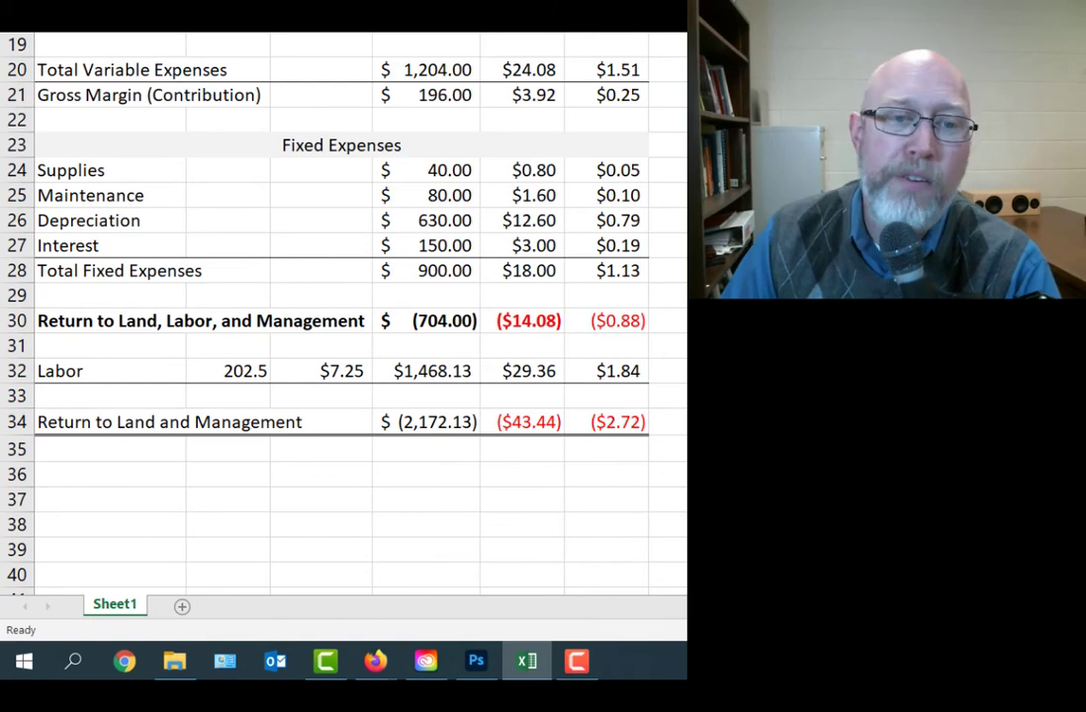
Step: Set the Stewing Hens quantity to 25 in the Revenue section
scroll(392, 176, "up", 5)
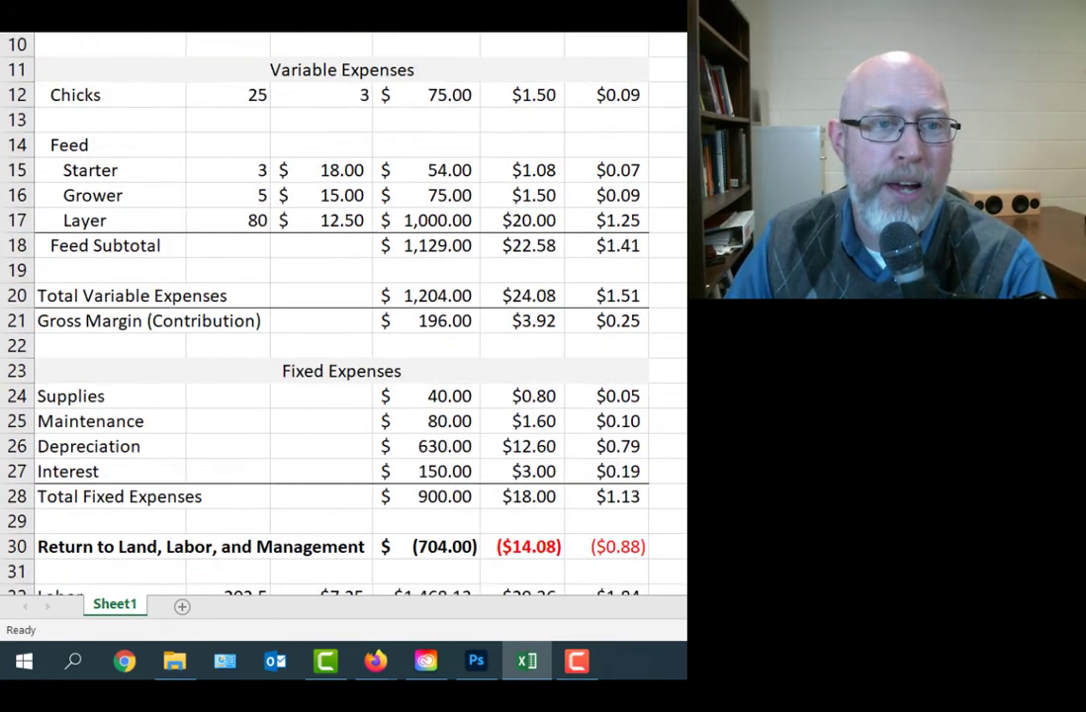
left_click(243, 147)
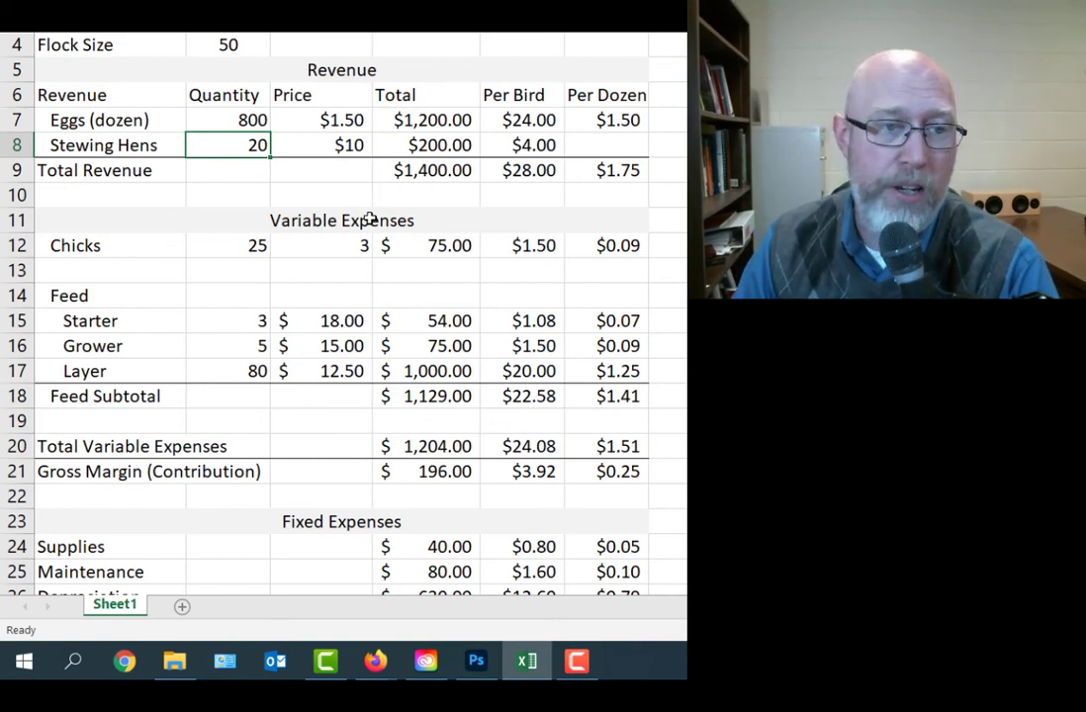
type("25")
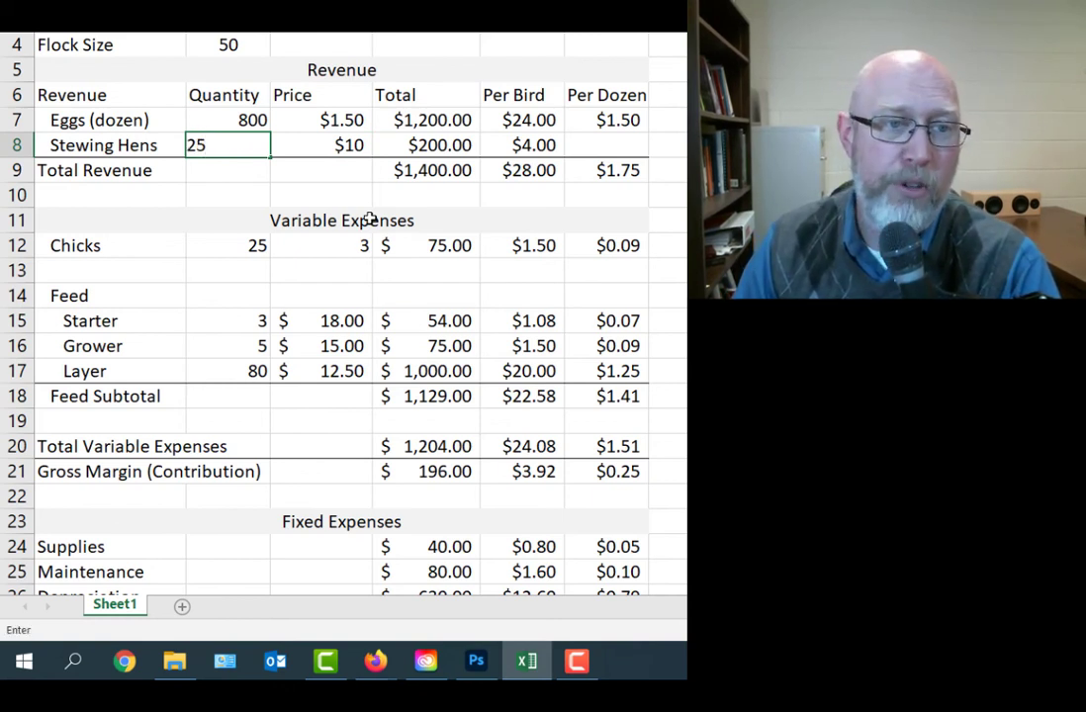
key("Return")
Step: Set the Eggs price back to $5.00 per dozen and check the returns below the fixed expenses
left_click(339, 120)
type("5")
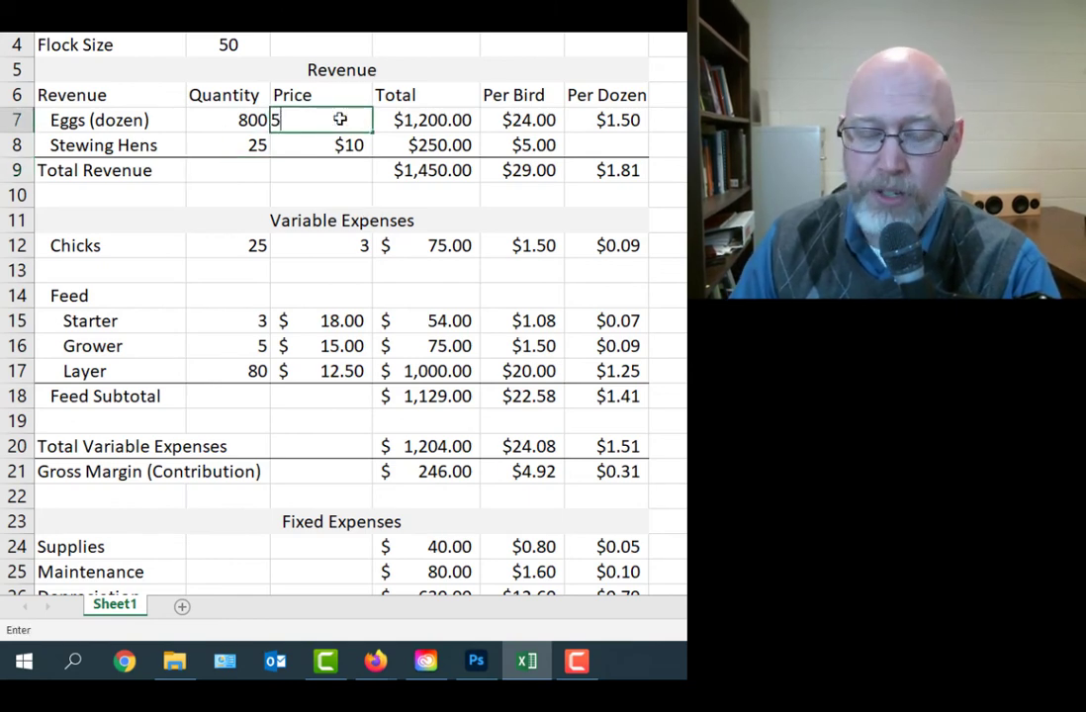
type(".00")
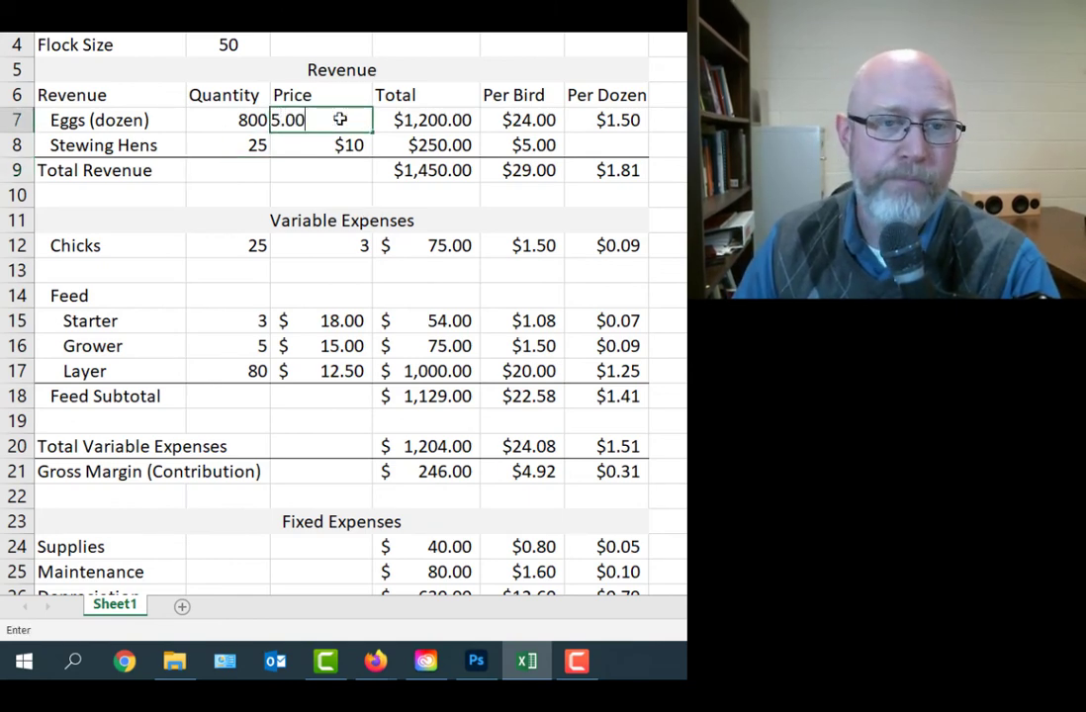
key("Return")
scroll(666, 274, "down", 5)
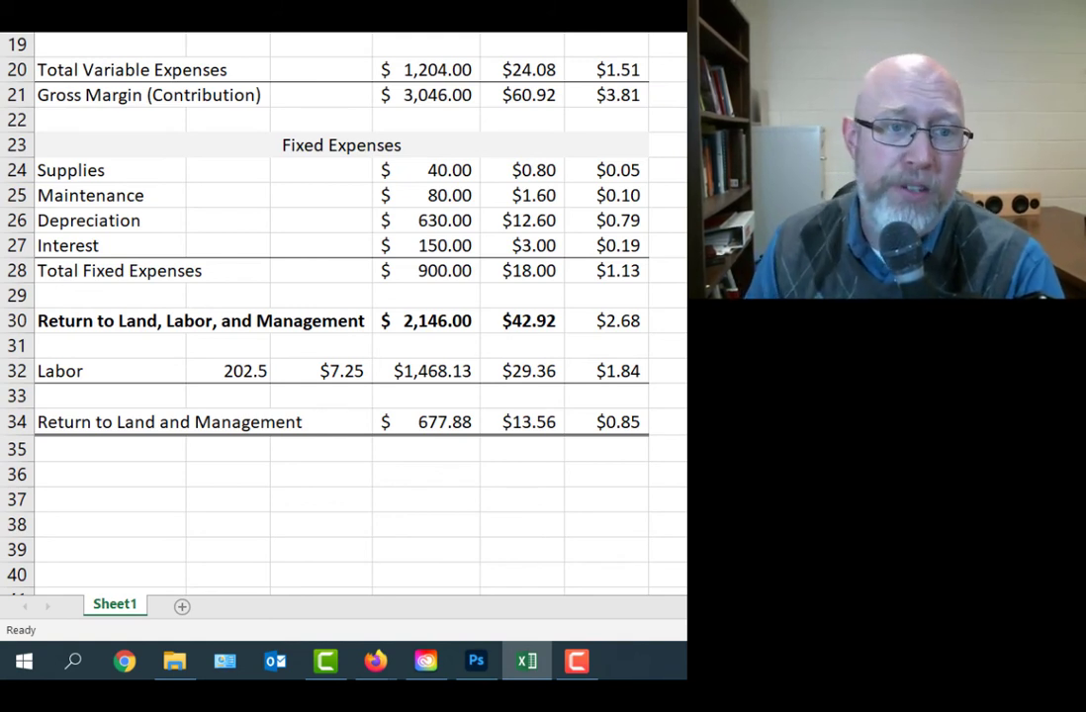
Step: Set the Supplies total to $20 and the Maintenance total to $40 in the Fixed Expenses section
left_click(443, 170)
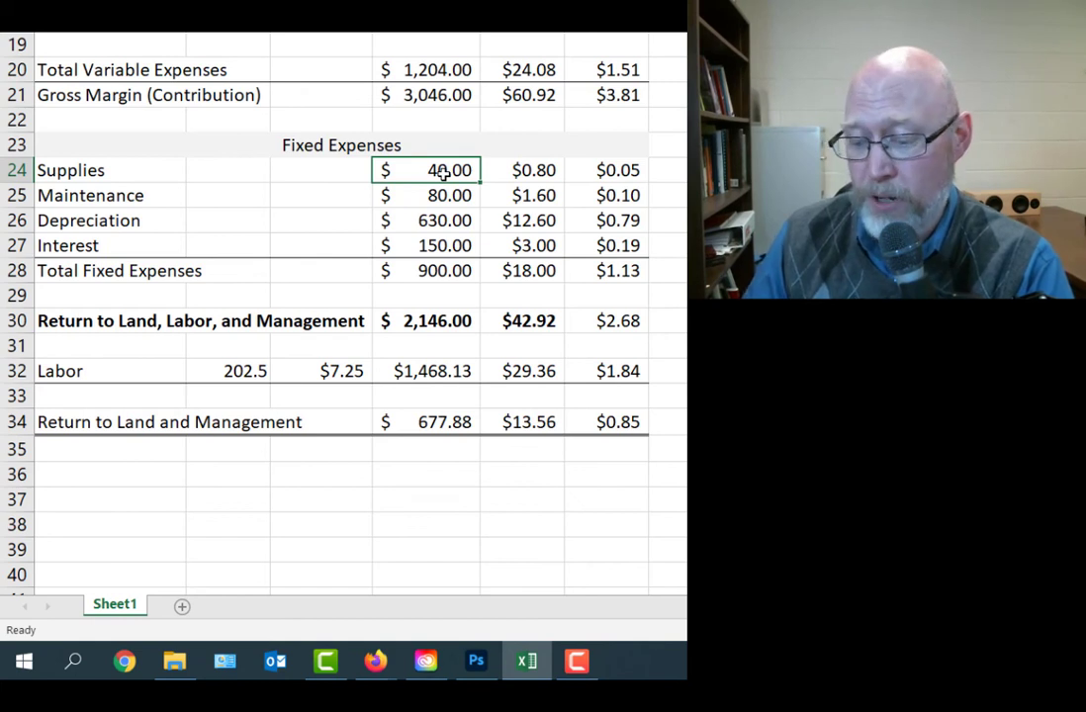
type("20")
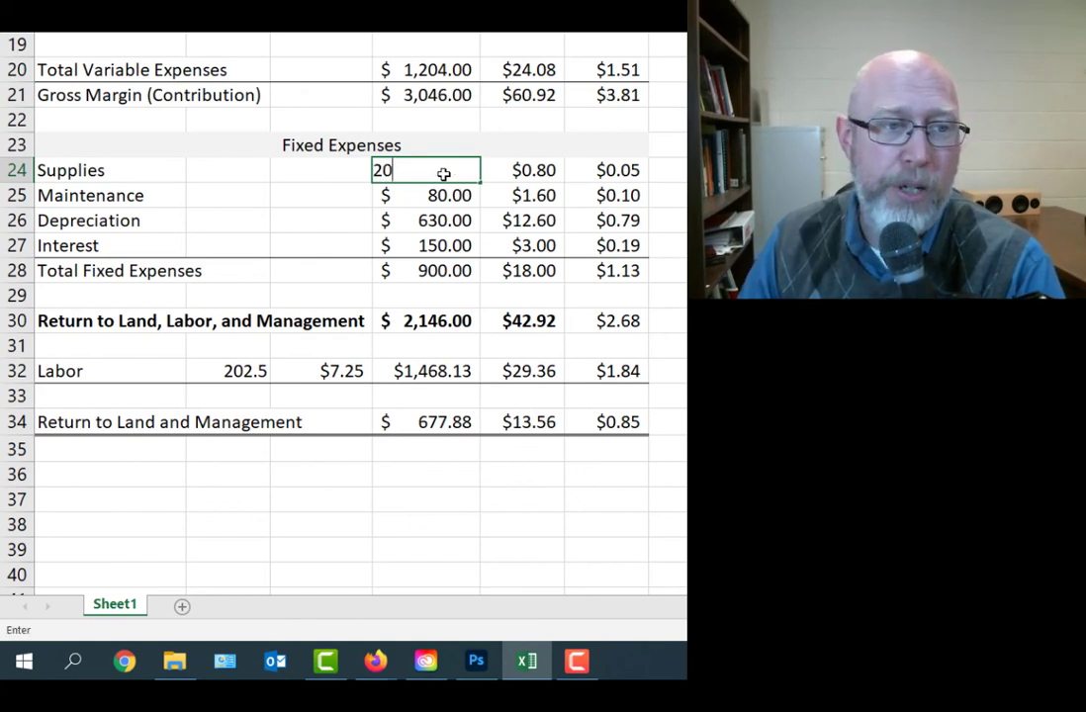
key("Return")
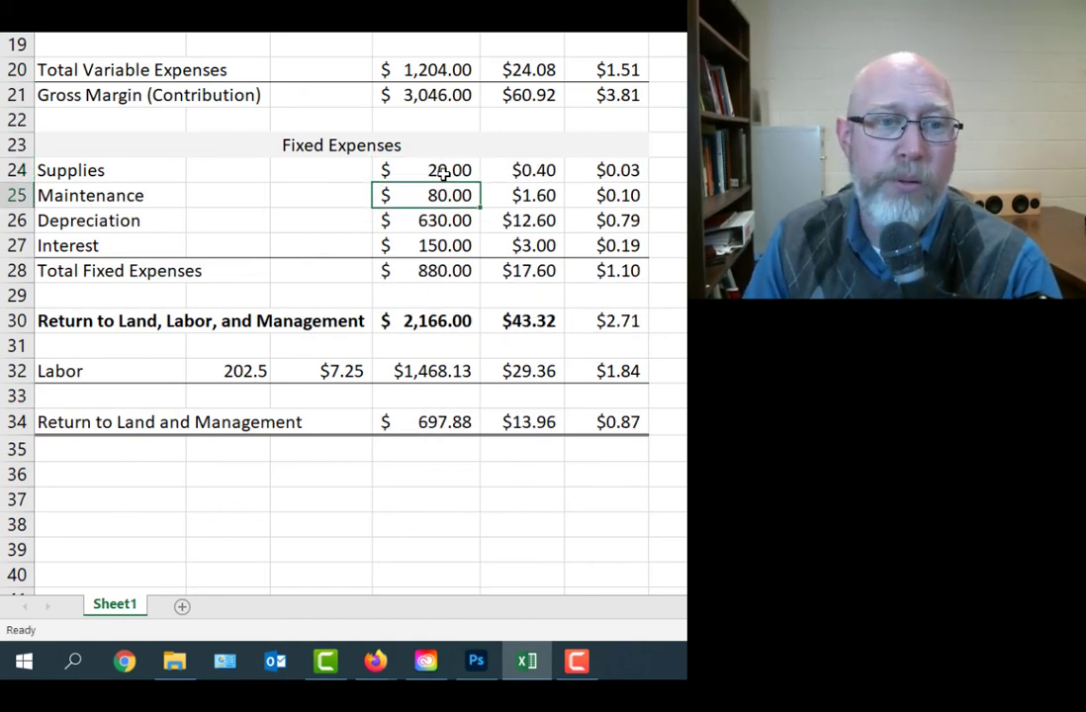
key("Down")
key("Up")
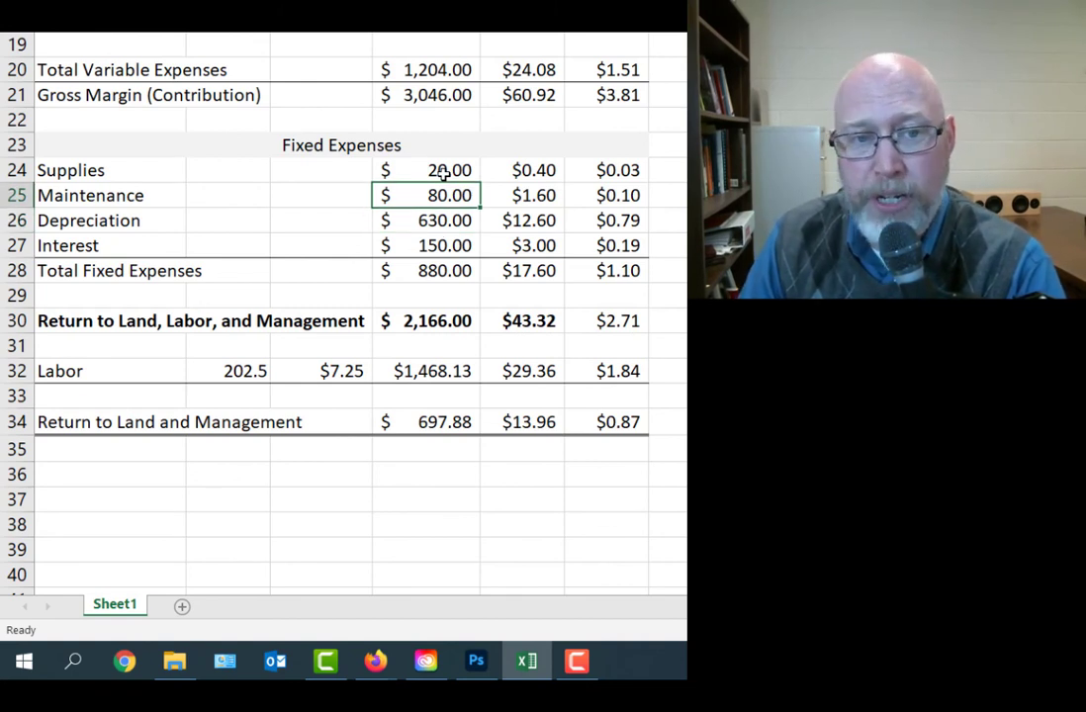
type("40")
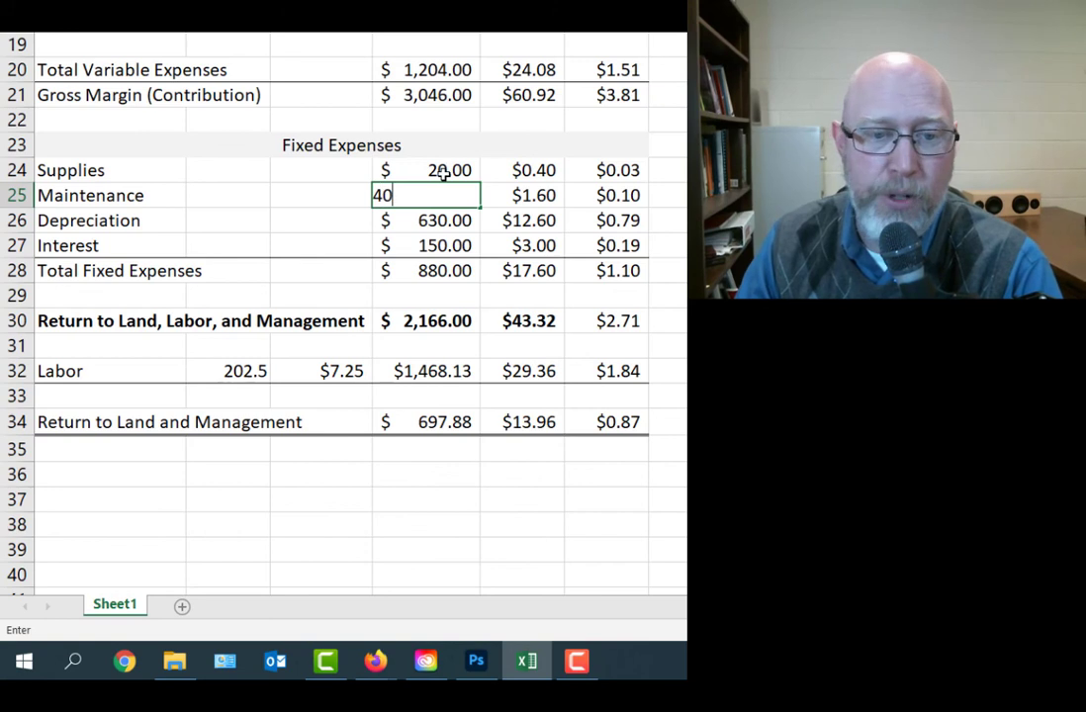
key("Return")
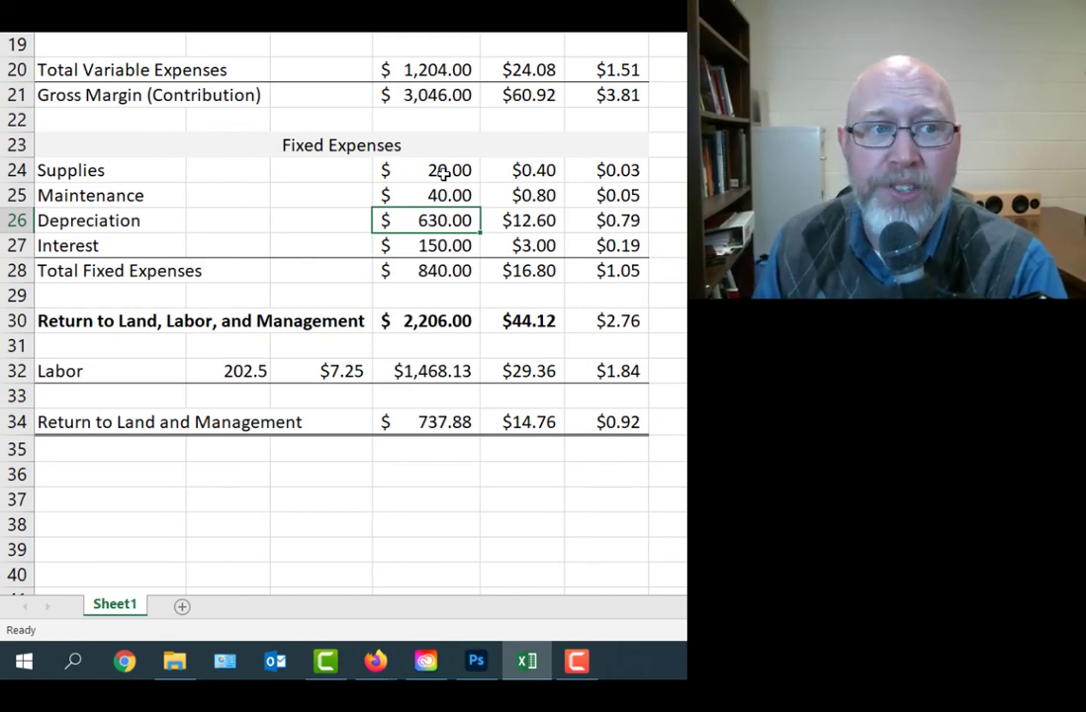
Step: Set the feed prices to $15 for Starter, $12 for Grower and $9.50 for Layer
scroll(444, 173, "up", 3)
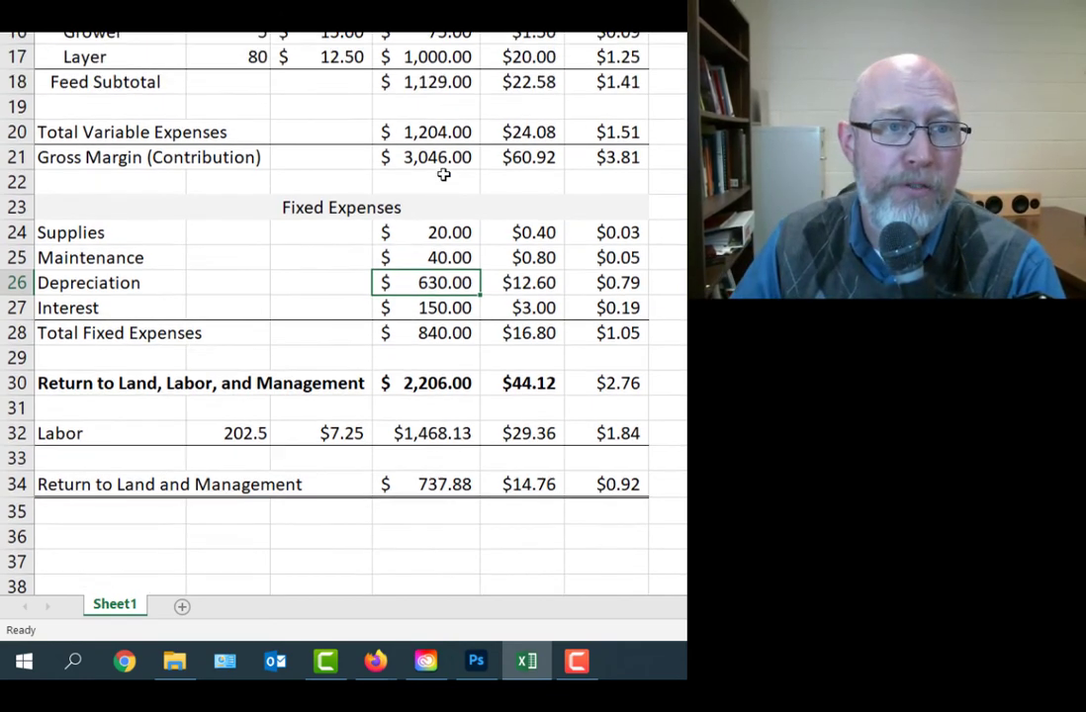
left_click(293, 169)
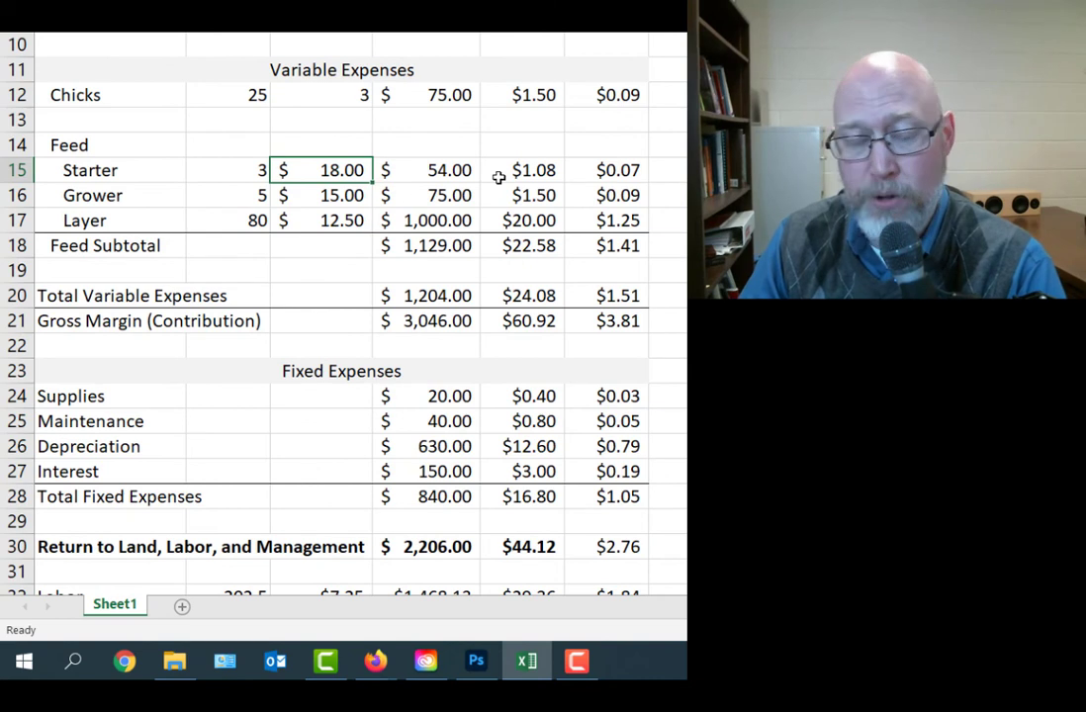
type("15")
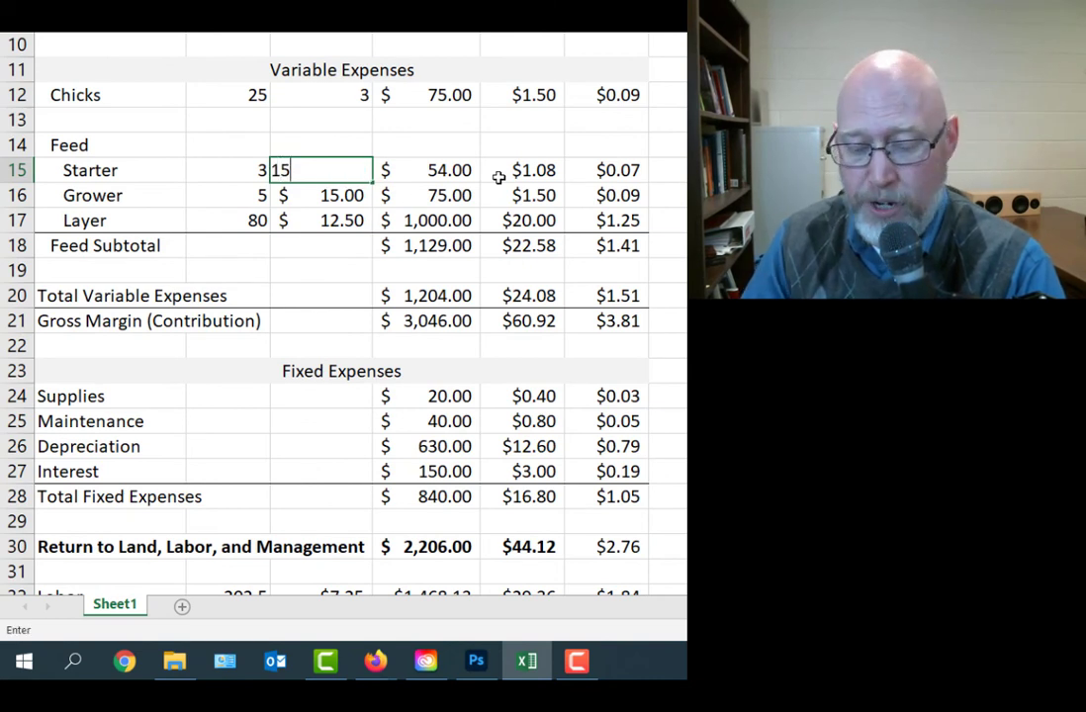
key("Return")
type("120")
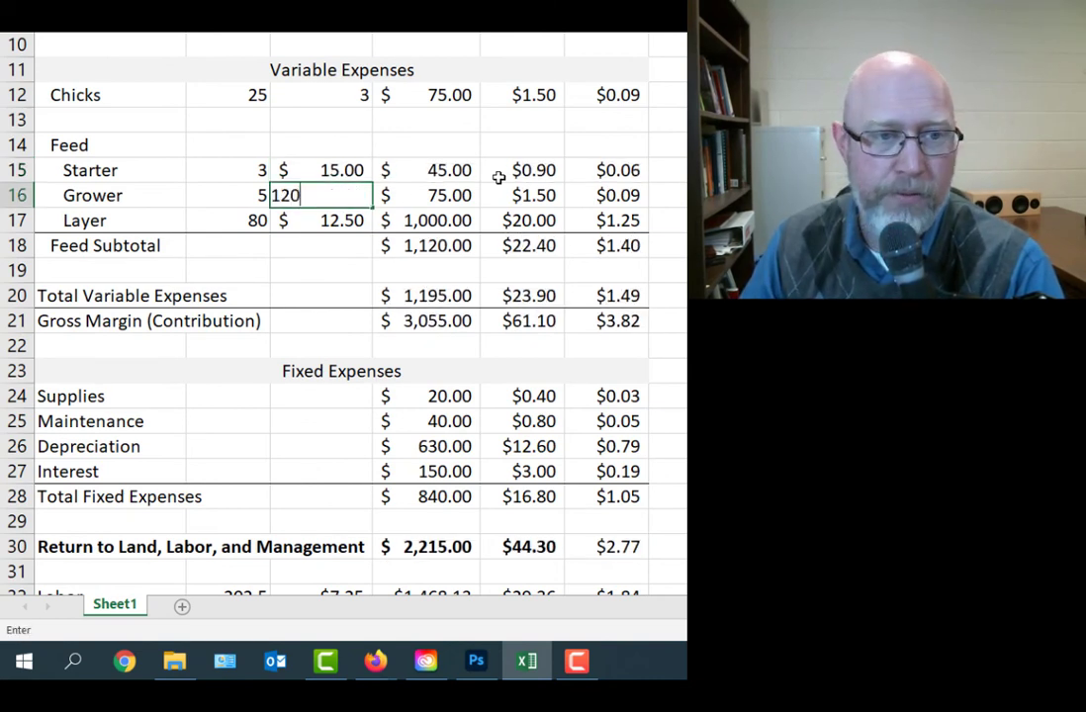
key("BackSpace")
key("Return")
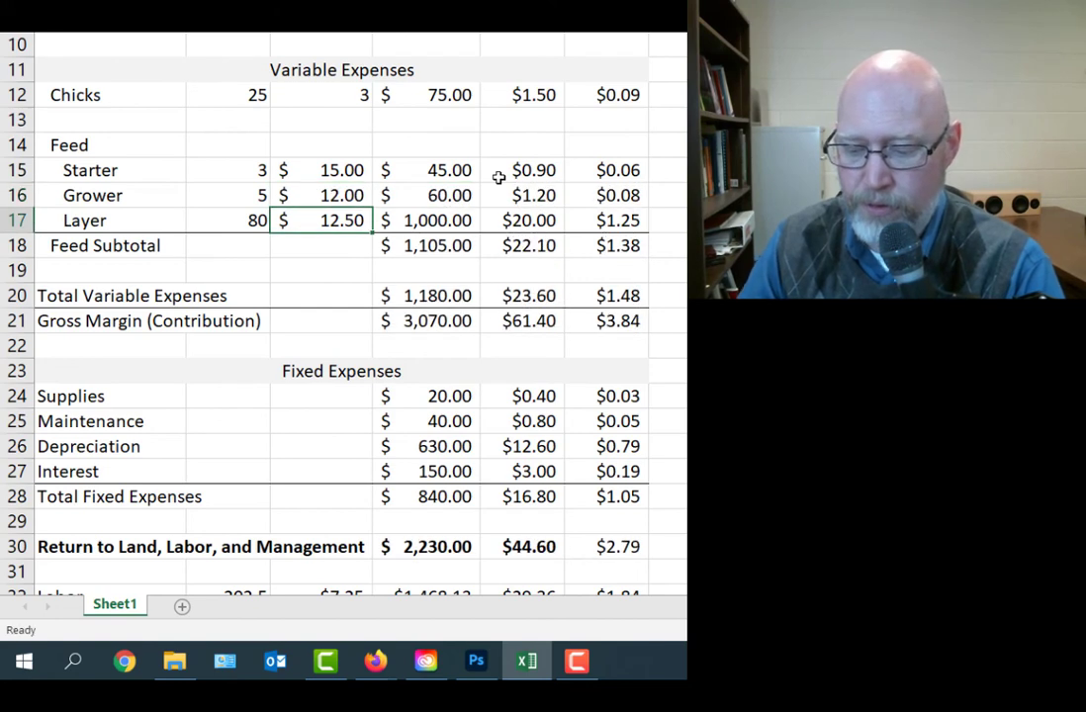
type("9.5")
key("Return")
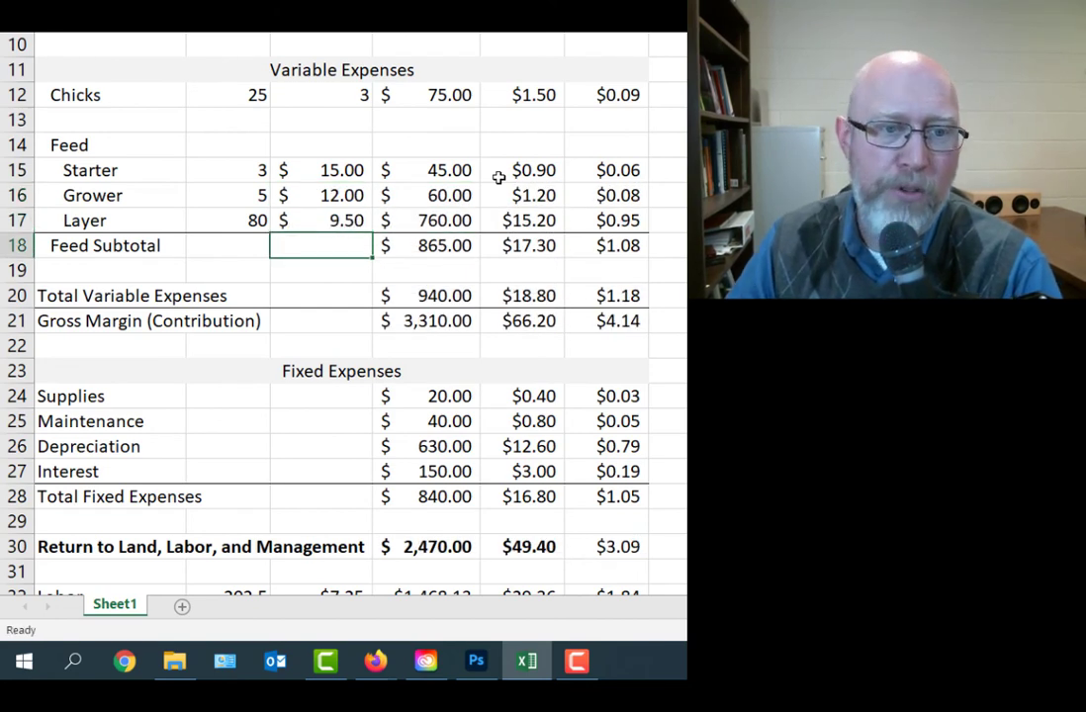
Step: Check the Total Variable Expenses and the Per Dozen Return to Land and Management
left_click(447, 294)
scroll(447, 294, "down", 3)
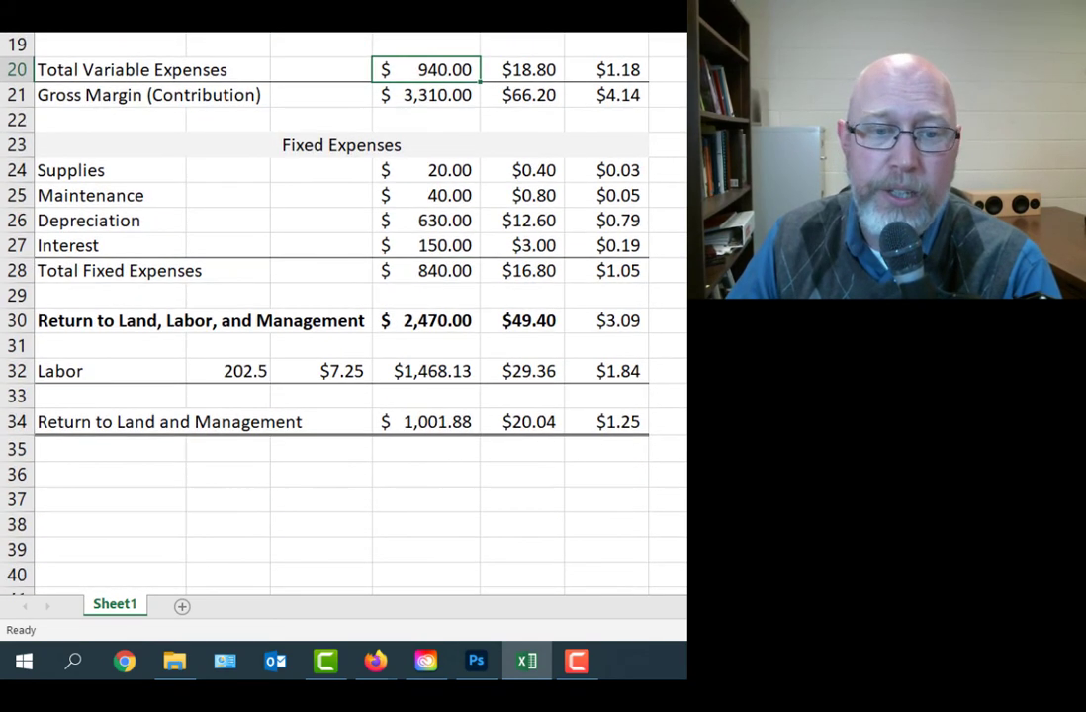
left_click(629, 422)
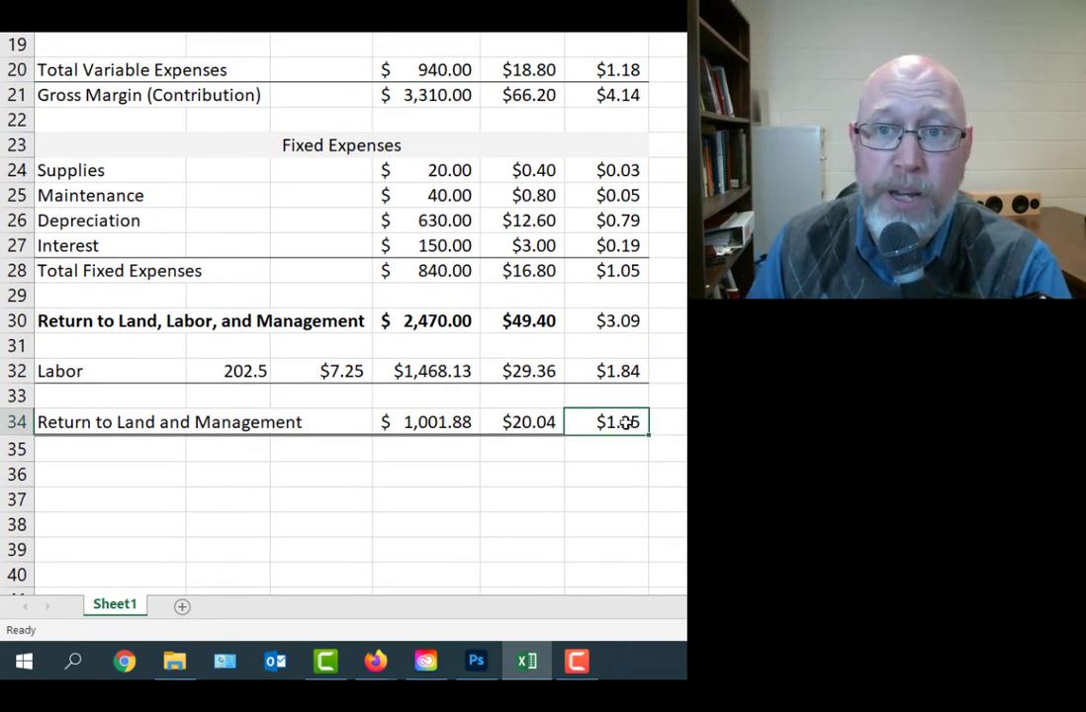